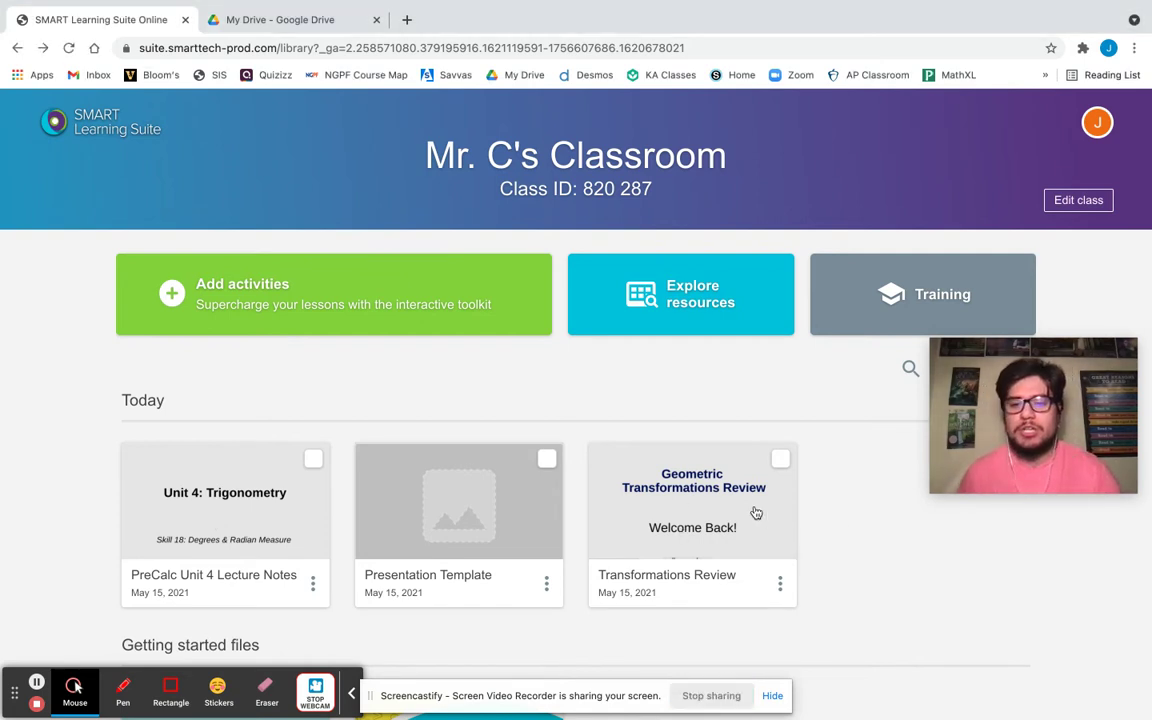
Copy the teacher share link for the Transformations Review lesson and close the sharing dialog.
scroll(777, 522, "down", 1)
scroll(815, 537, "down", 1)
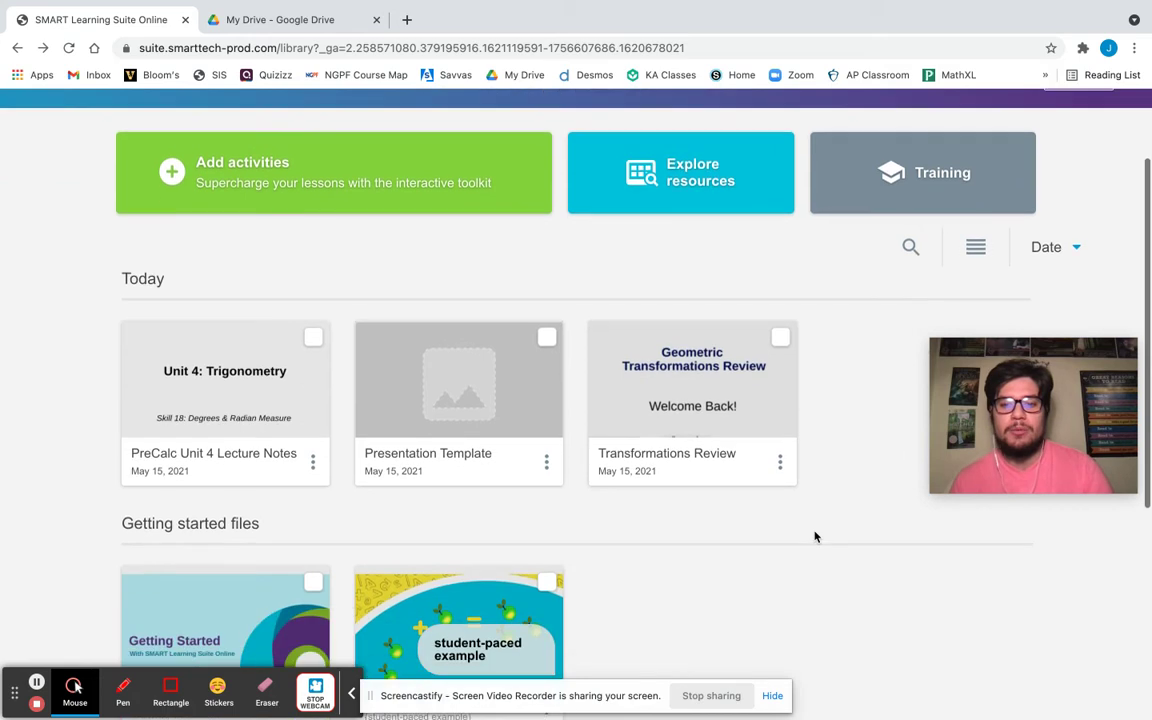
left_click(780, 455)
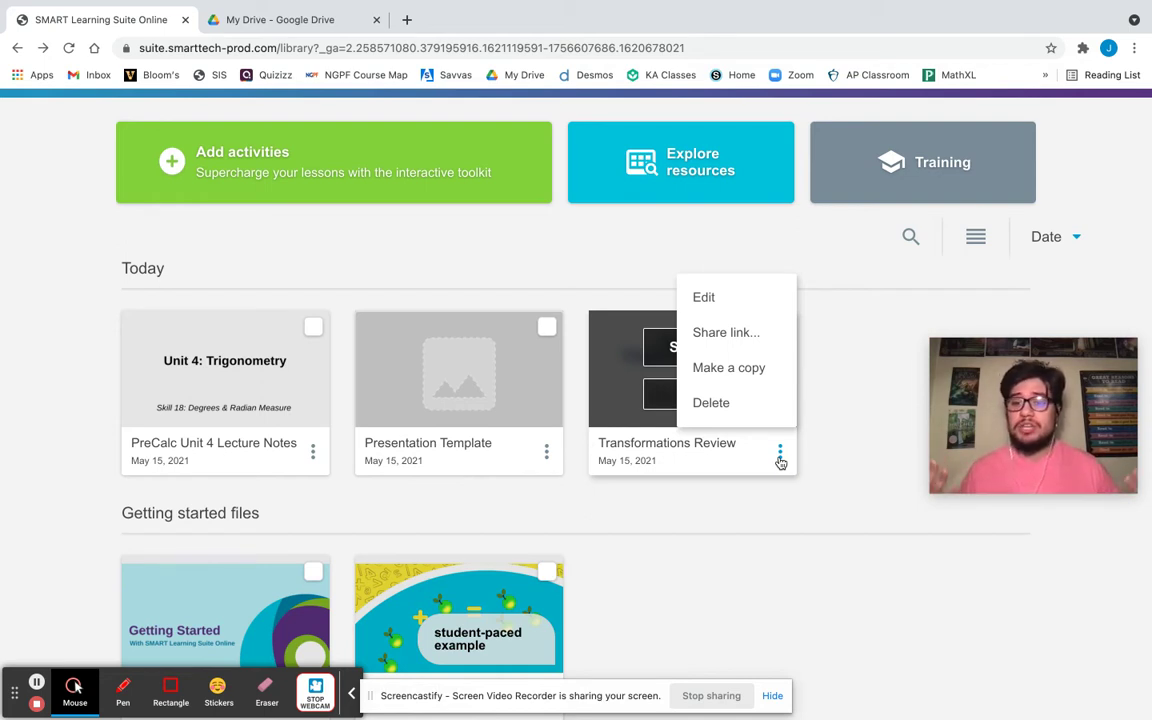
left_click(713, 333)
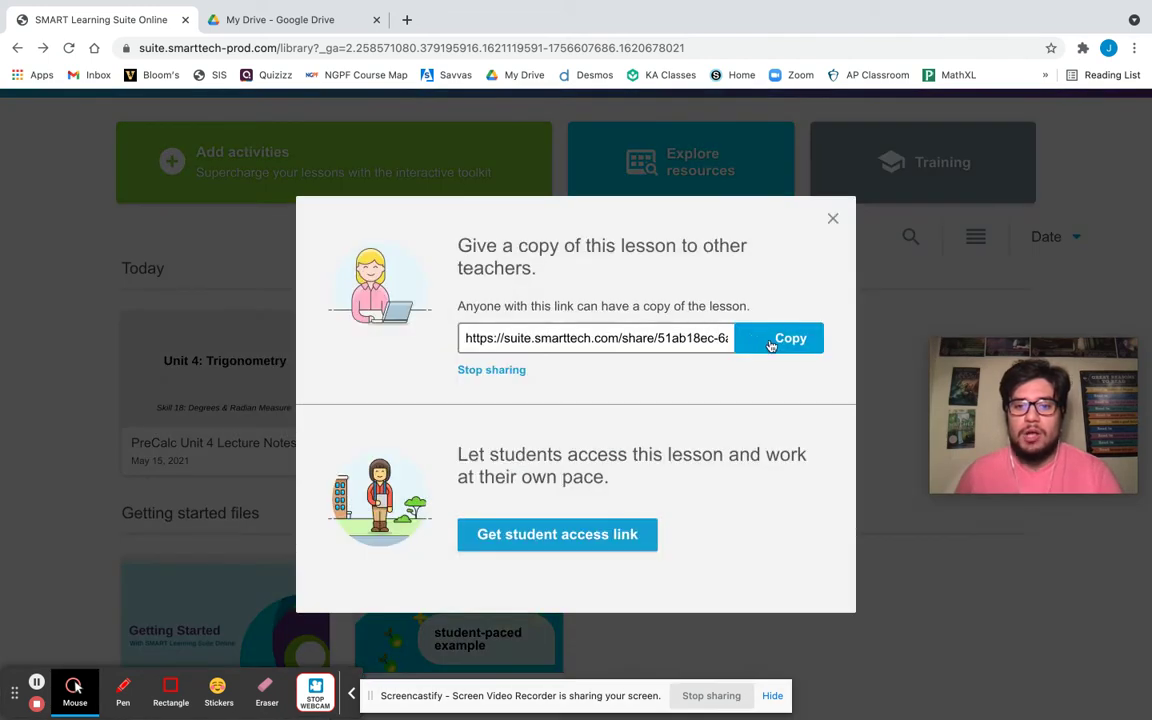
left_click(783, 343)
left_click(783, 343)
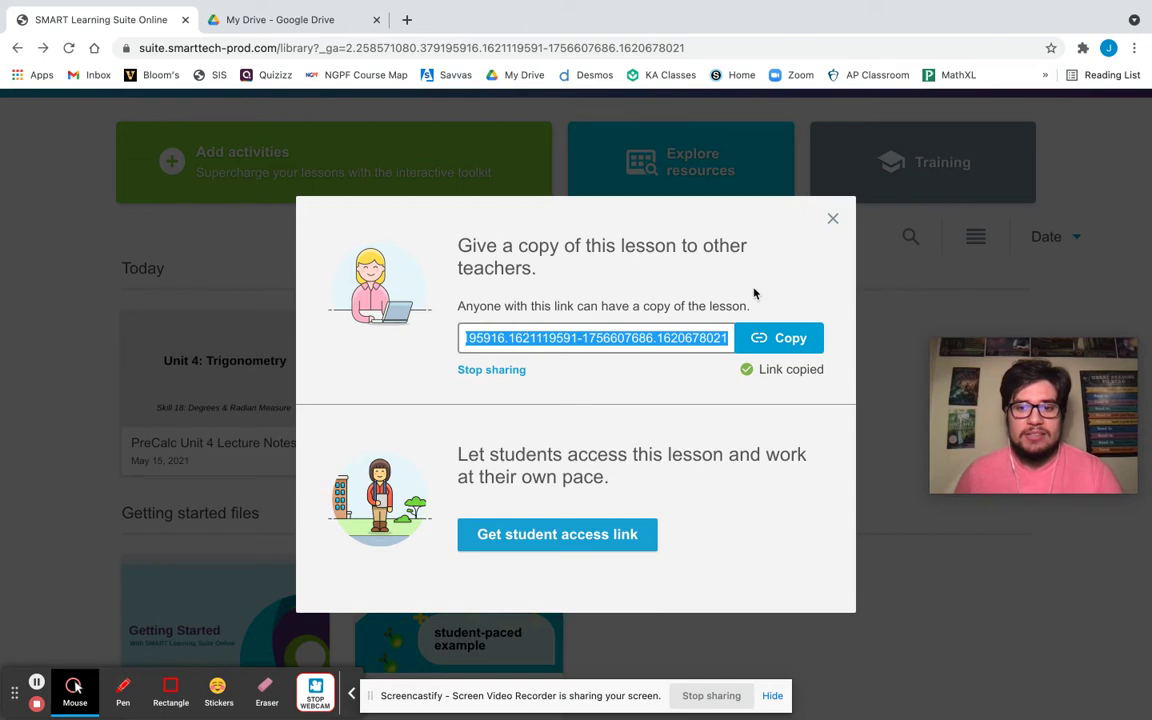
left_click(829, 224)
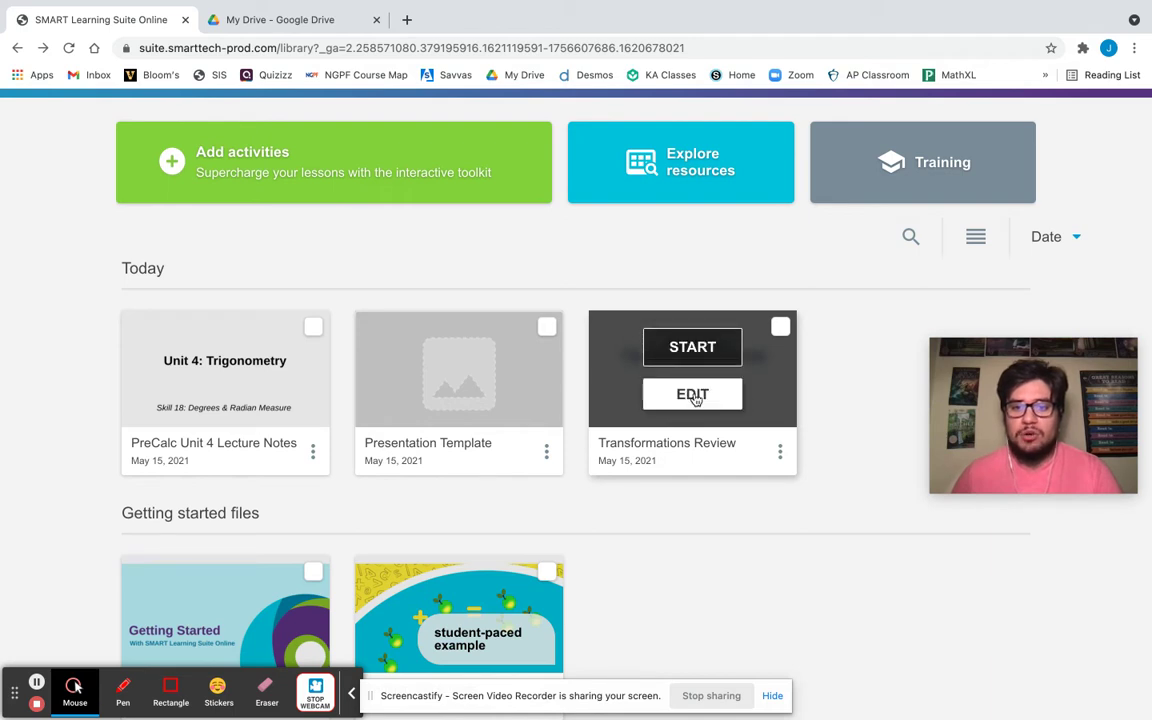
left_click(694, 396)
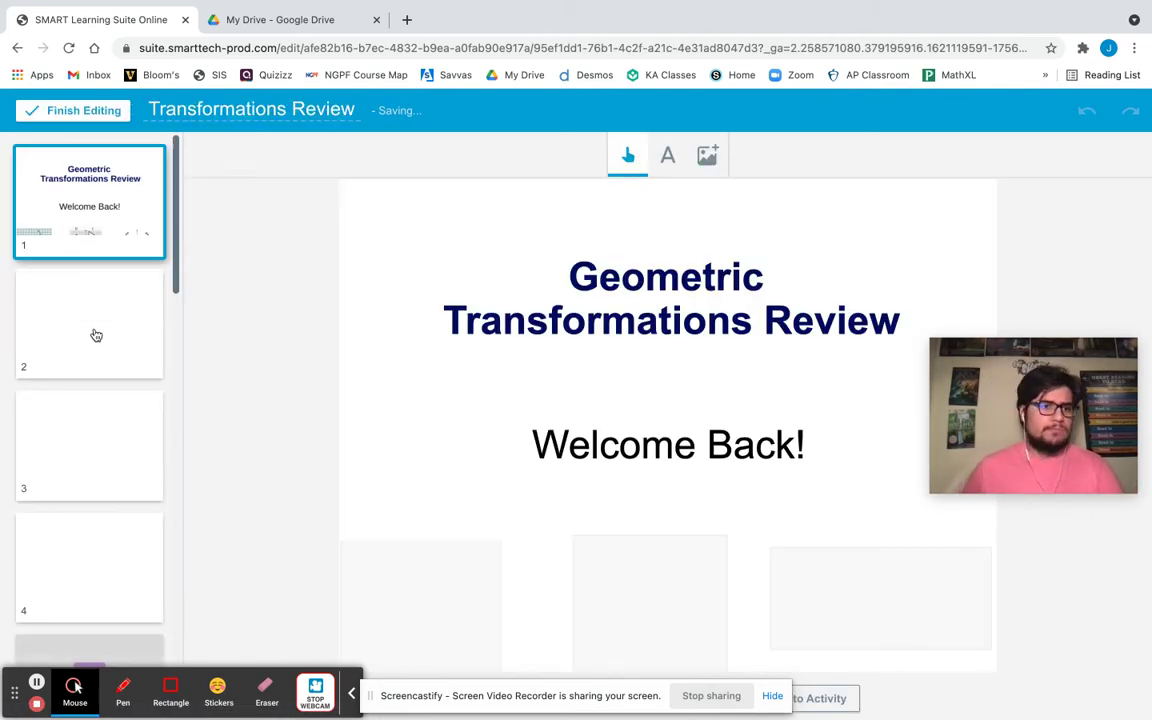
scroll(96, 335, "down", 1)
scroll(96, 335, "down", 5)
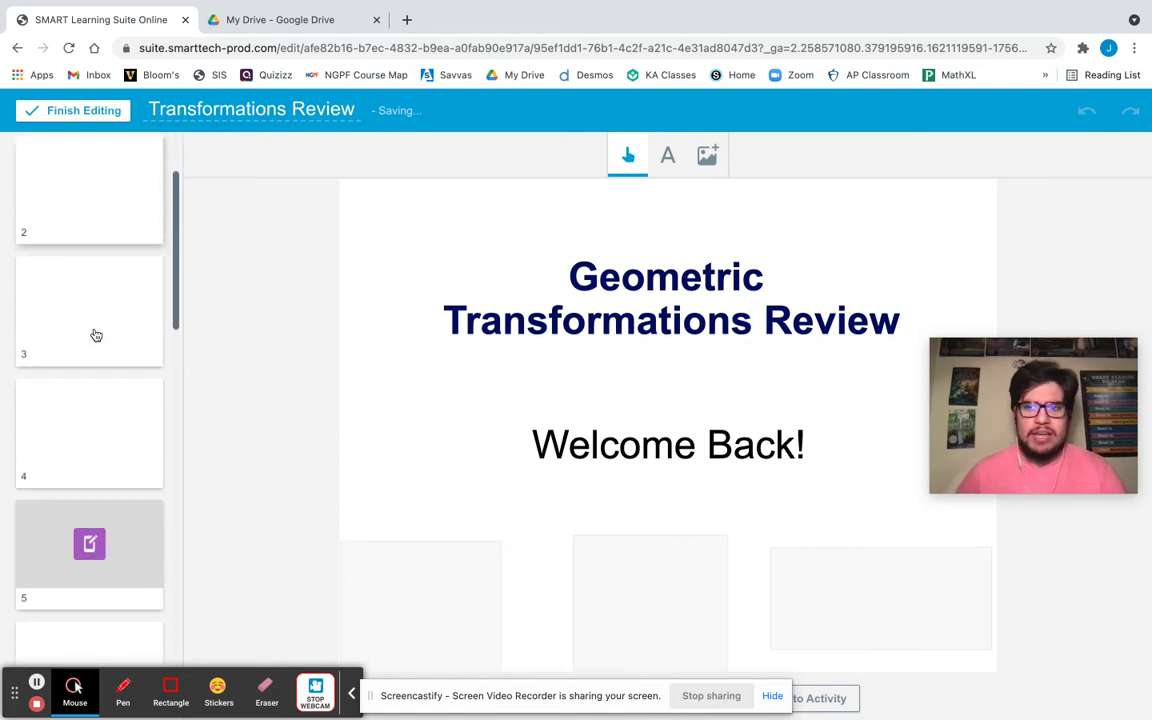
scroll(96, 335, "down", 6)
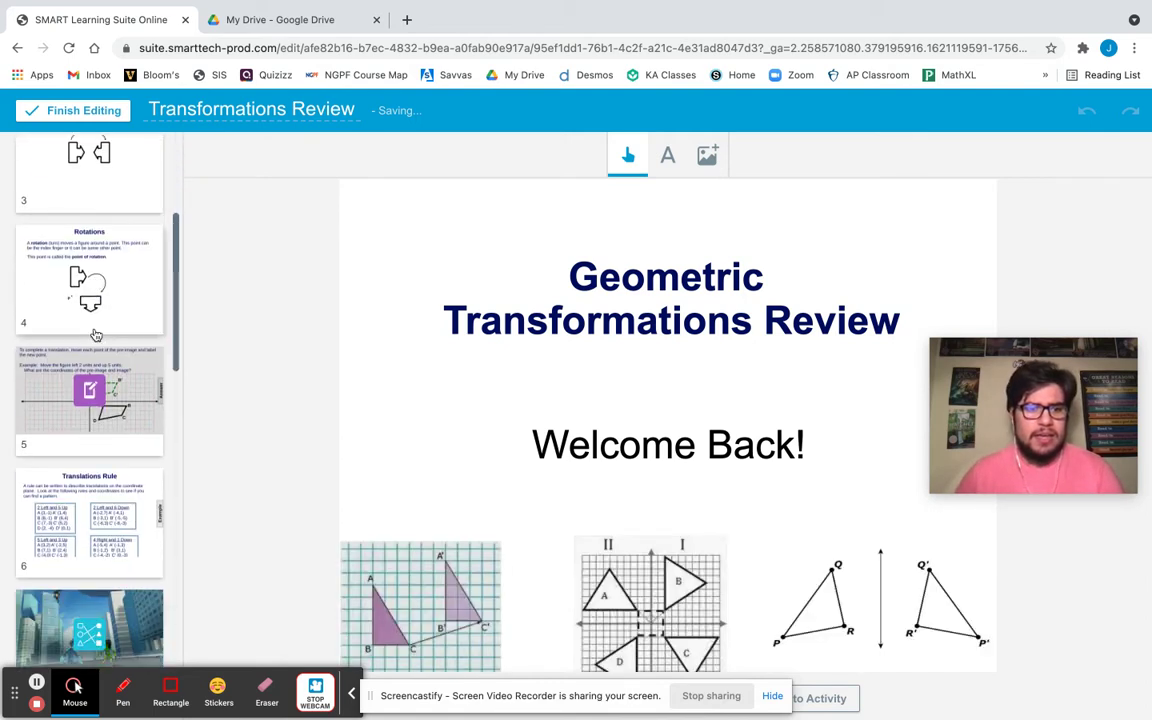
scroll(96, 335, "down", 3)
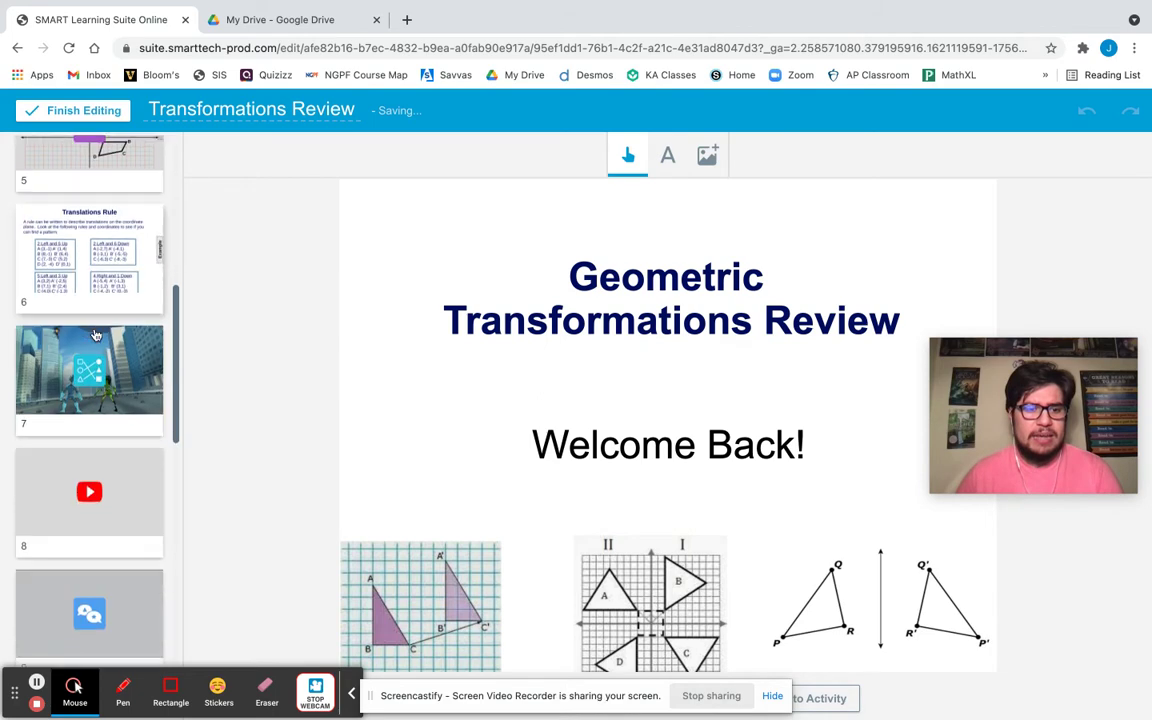
left_click(62, 112)
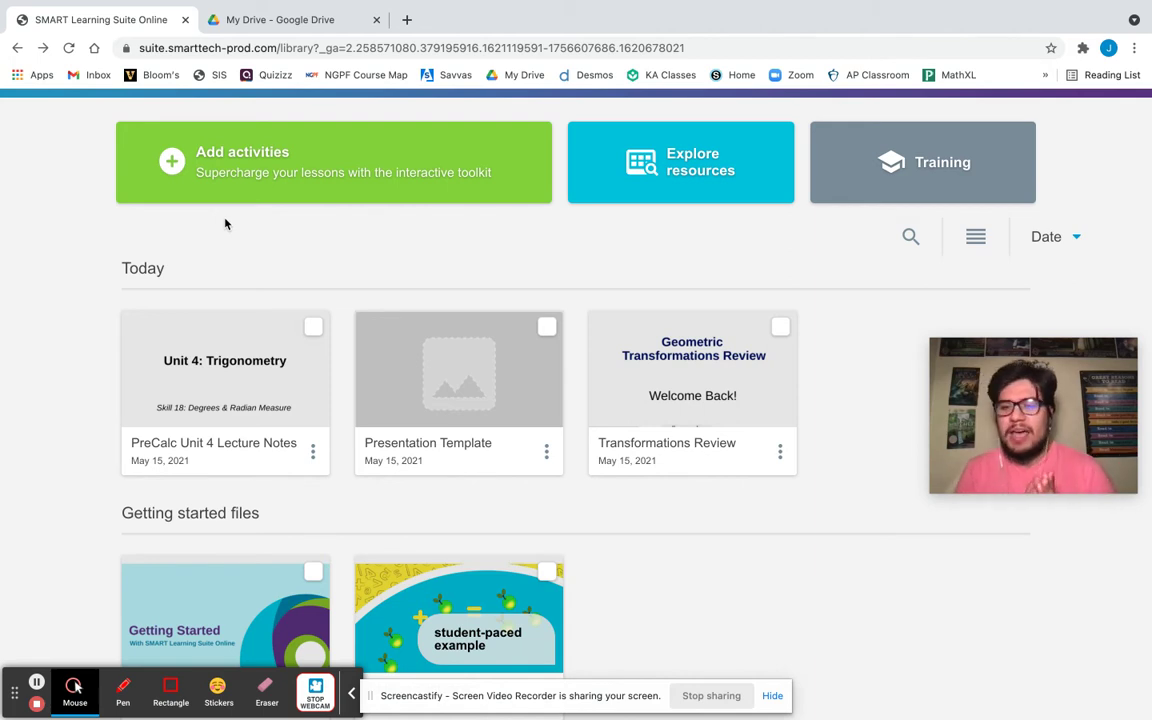
Launch Transformations Review live, showing the Geometric Transformations Review title slide.
mouse_move(599, 373)
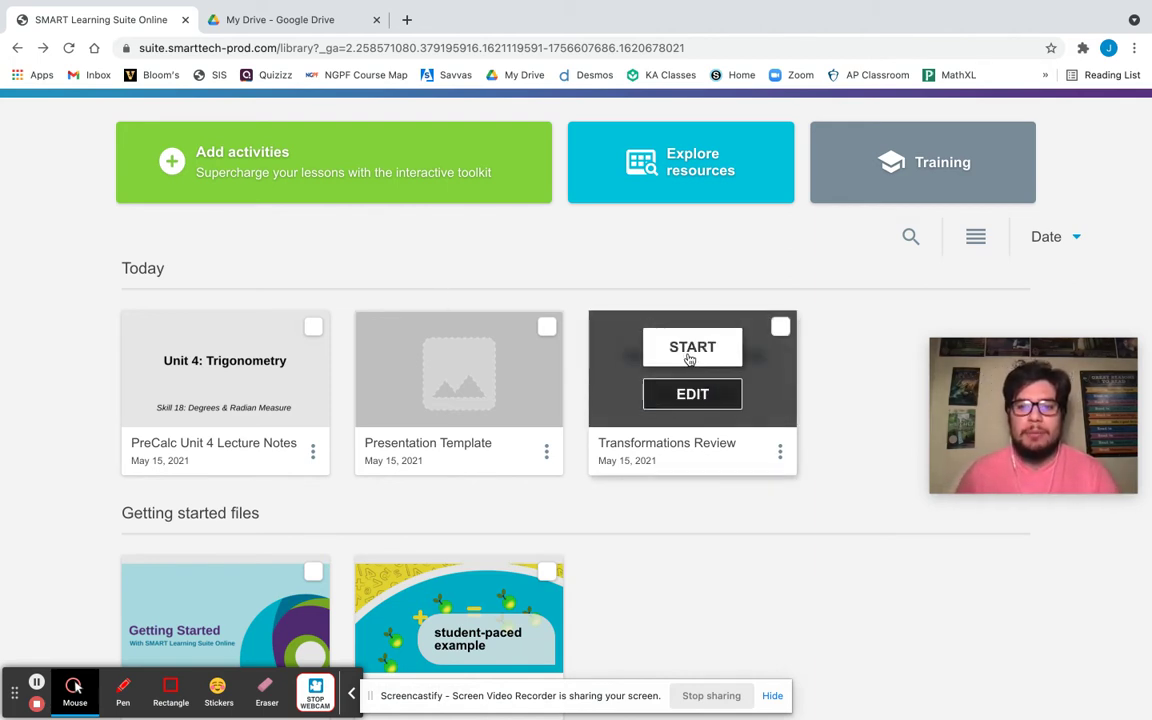
left_click(697, 349)
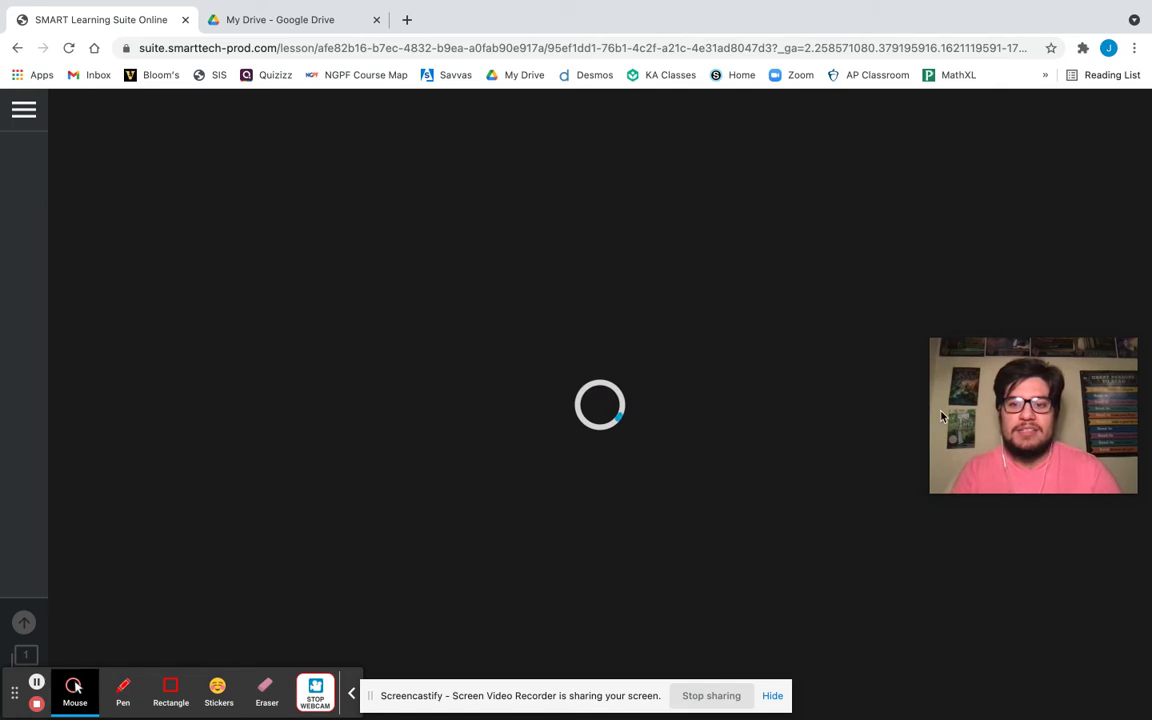
left_click_drag(956, 427, 931, 109)
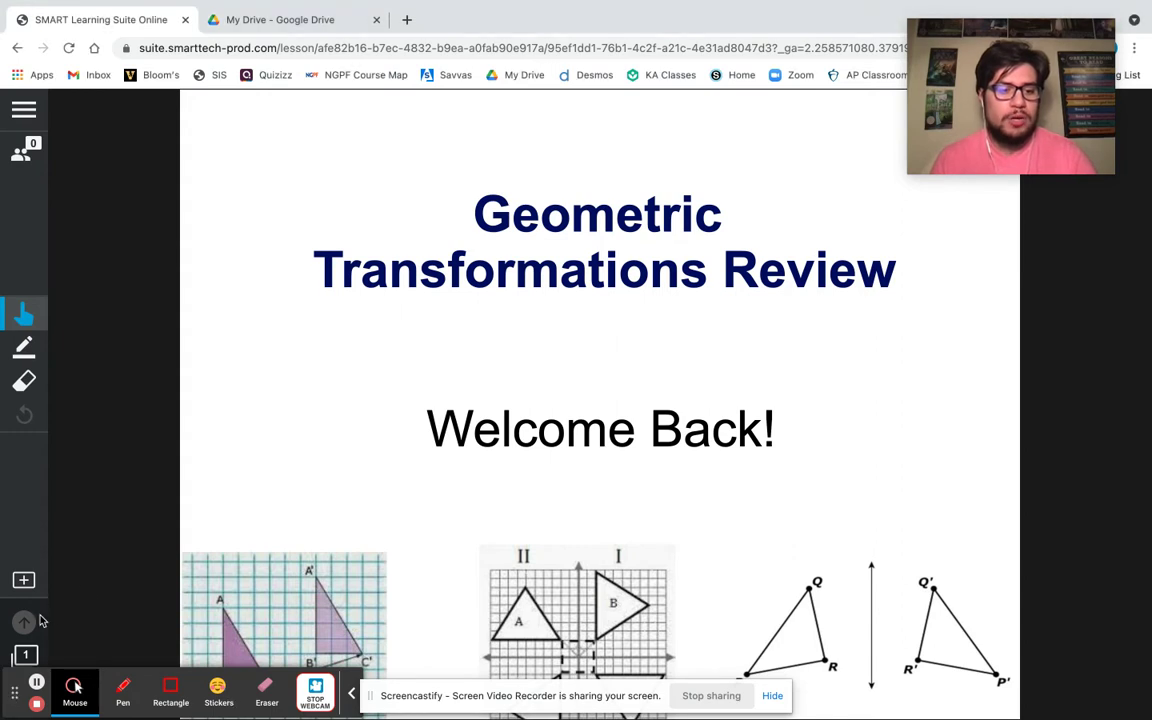
mouse_move(18, 702)
left_mouse_down()
mouse_move(312, 618)
mouse_move(67, 617)
mouse_move(771, 622)
mouse_move(811, 704)
left_mouse_up()
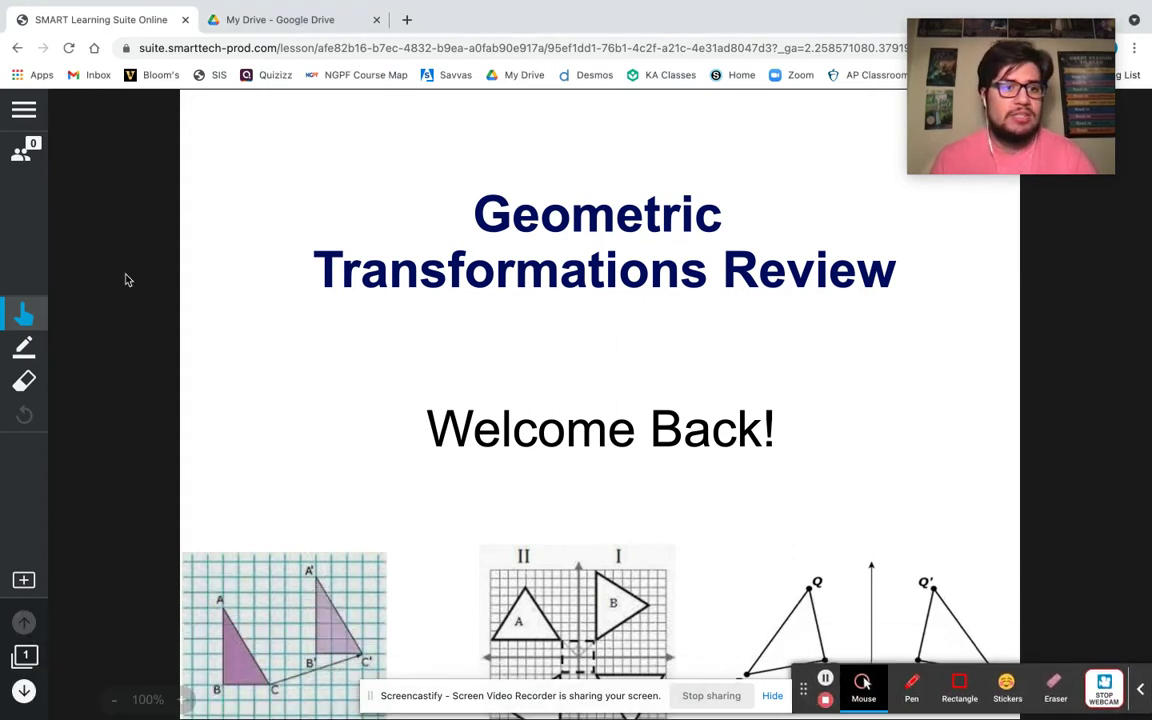
left_click(22, 156)
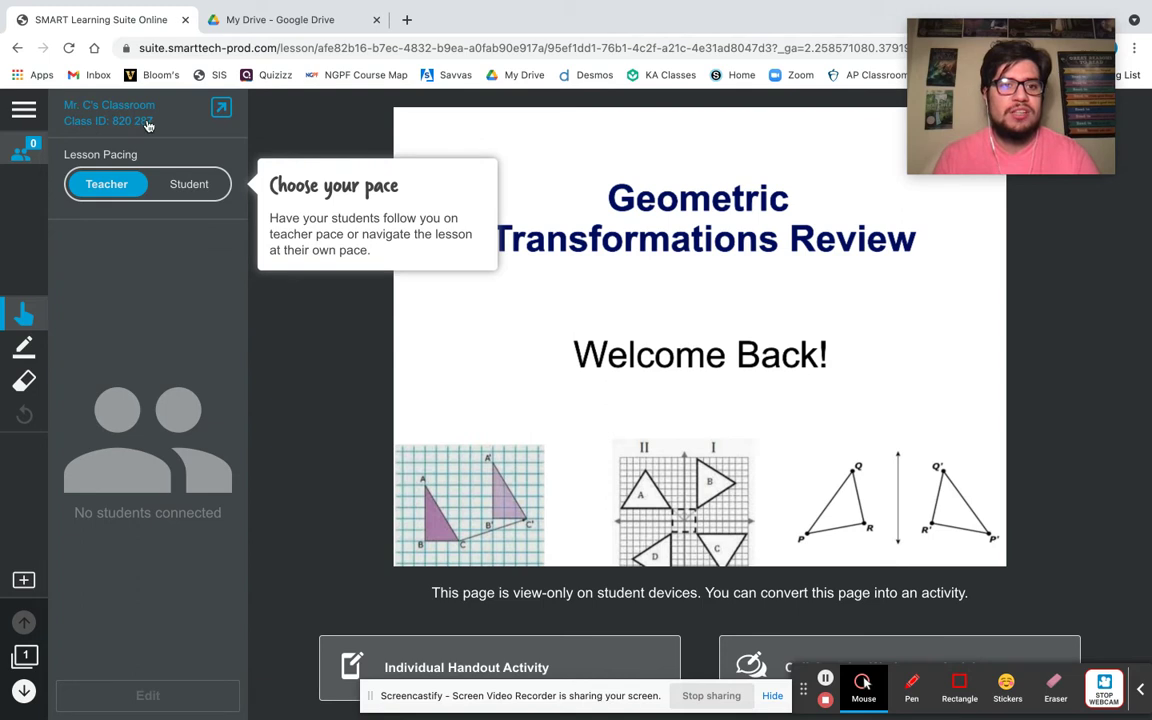
Display the student join screen showing hellosmart.com and the class ID.
left_click(222, 112)
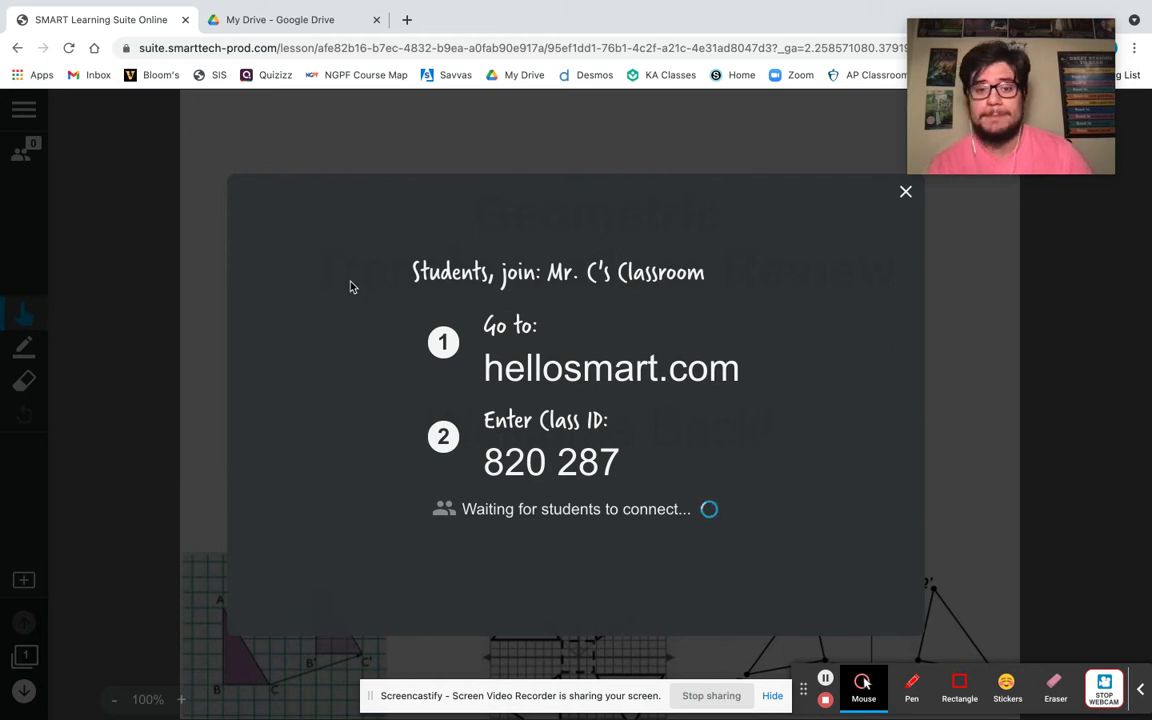
left_click(405, 20)
Load hellosmart.com/ in the new tab to reach the student login page.
type("hellosmart")
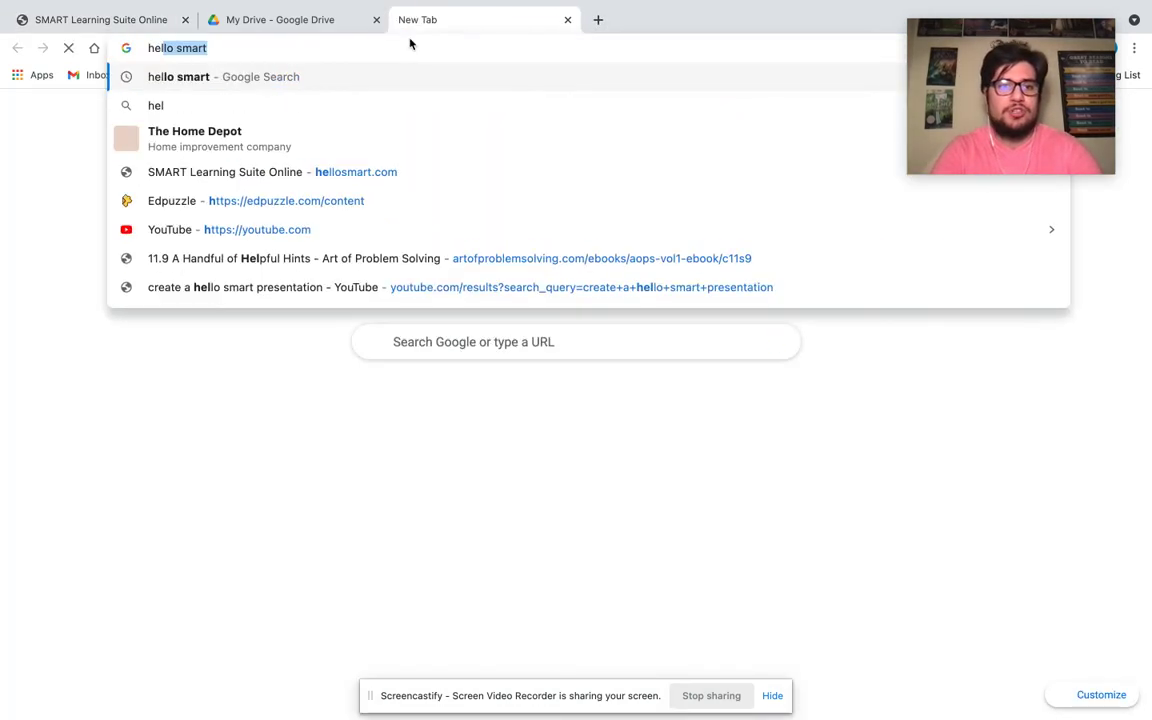
type(".com/")
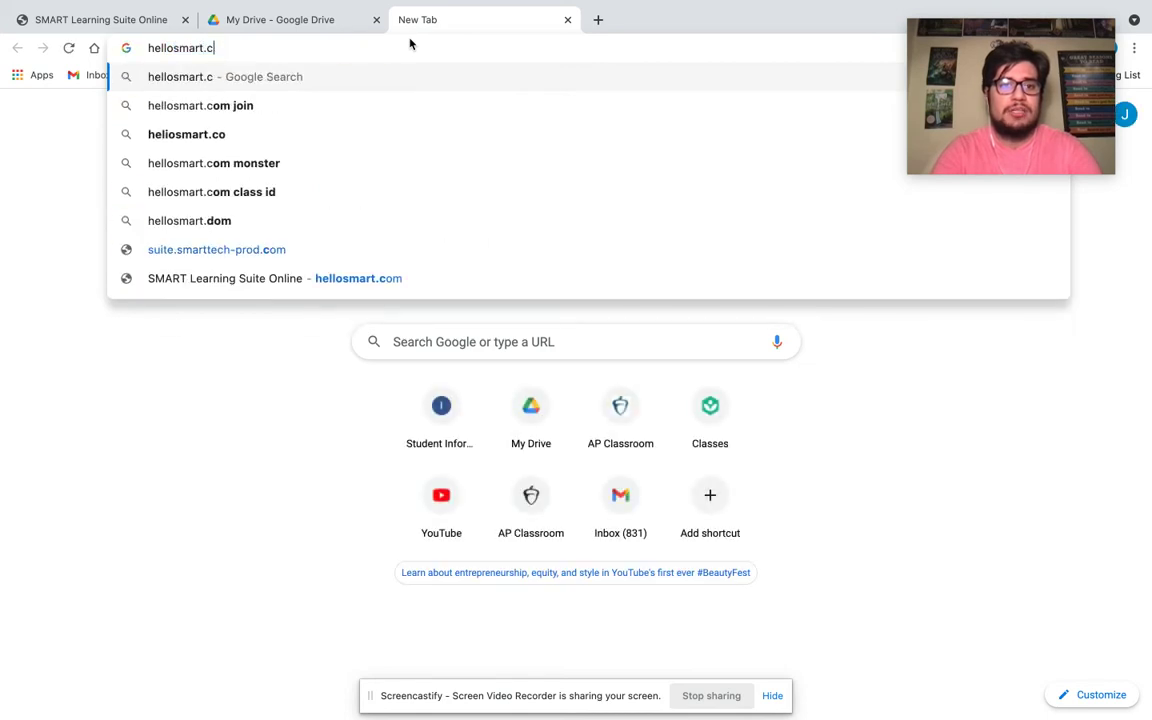
key("Return")
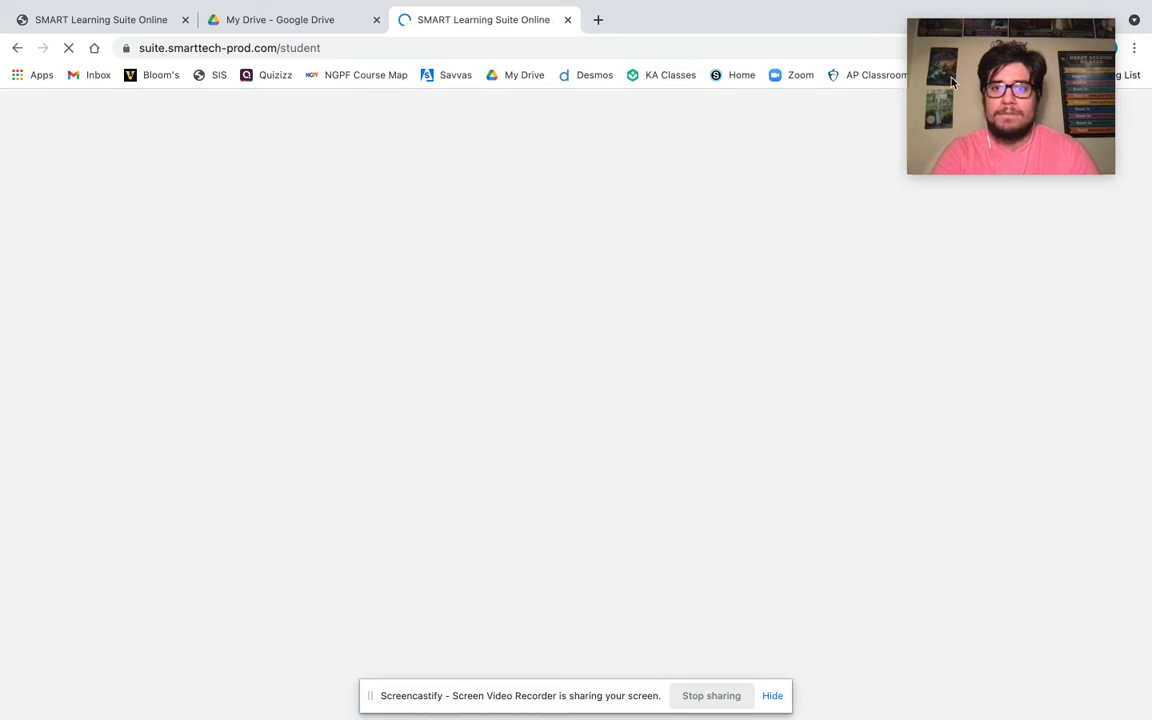
left_click_drag(959, 91, 970, 587)
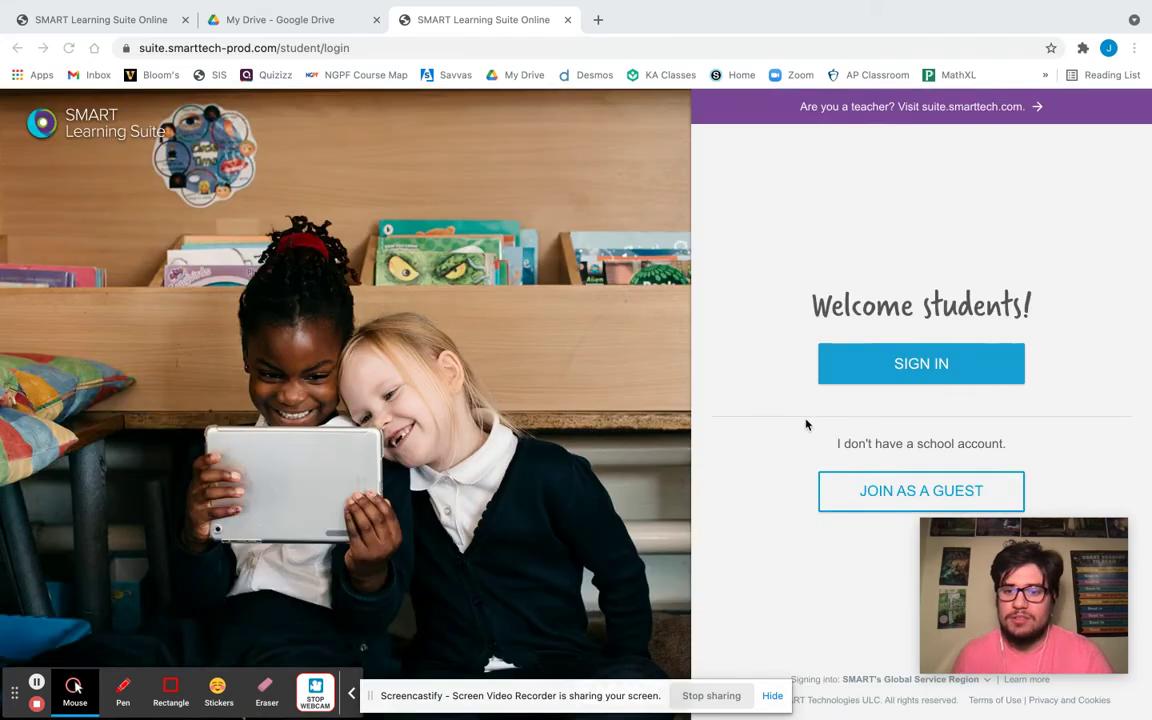
left_click_drag(988, 558, 1009, 634)
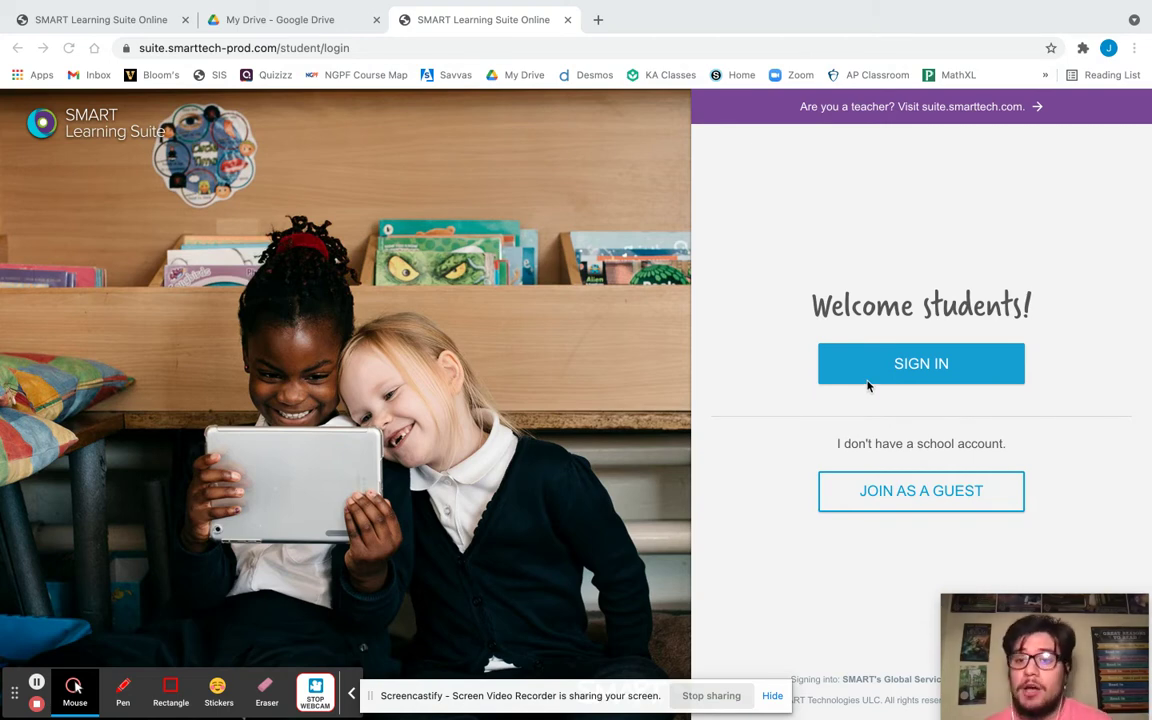
Sign in with the saved SMART student account, reaching the Class ID prompt.
left_click(912, 374)
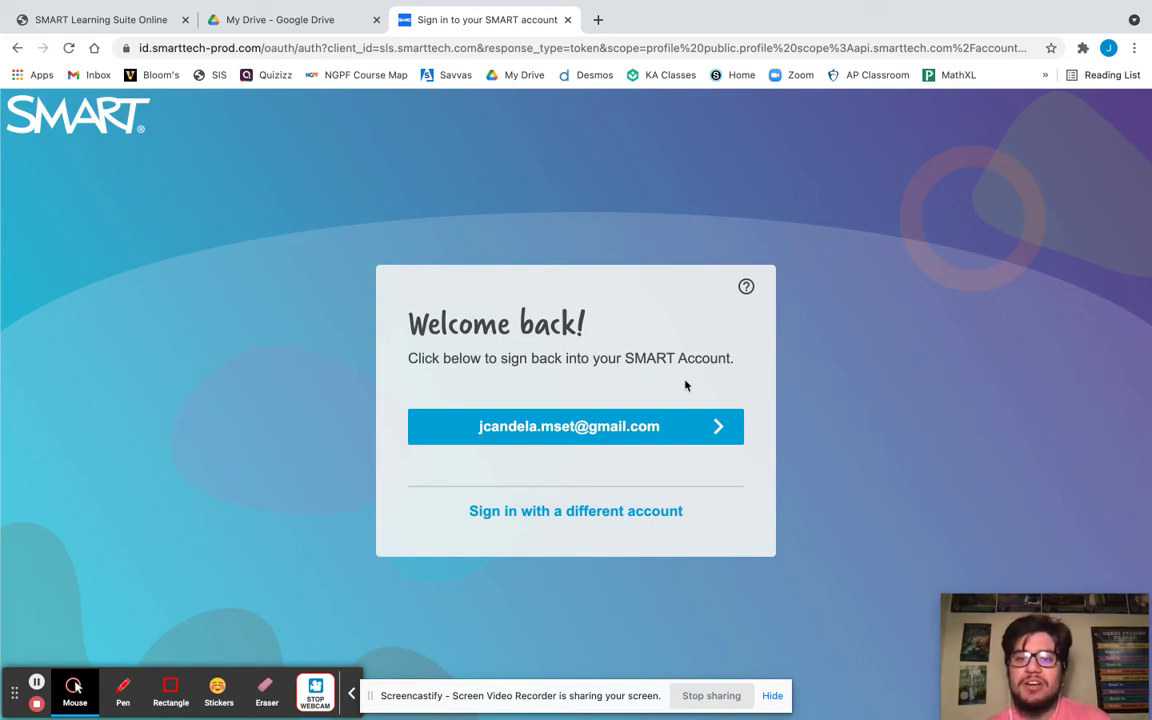
left_click(628, 438)
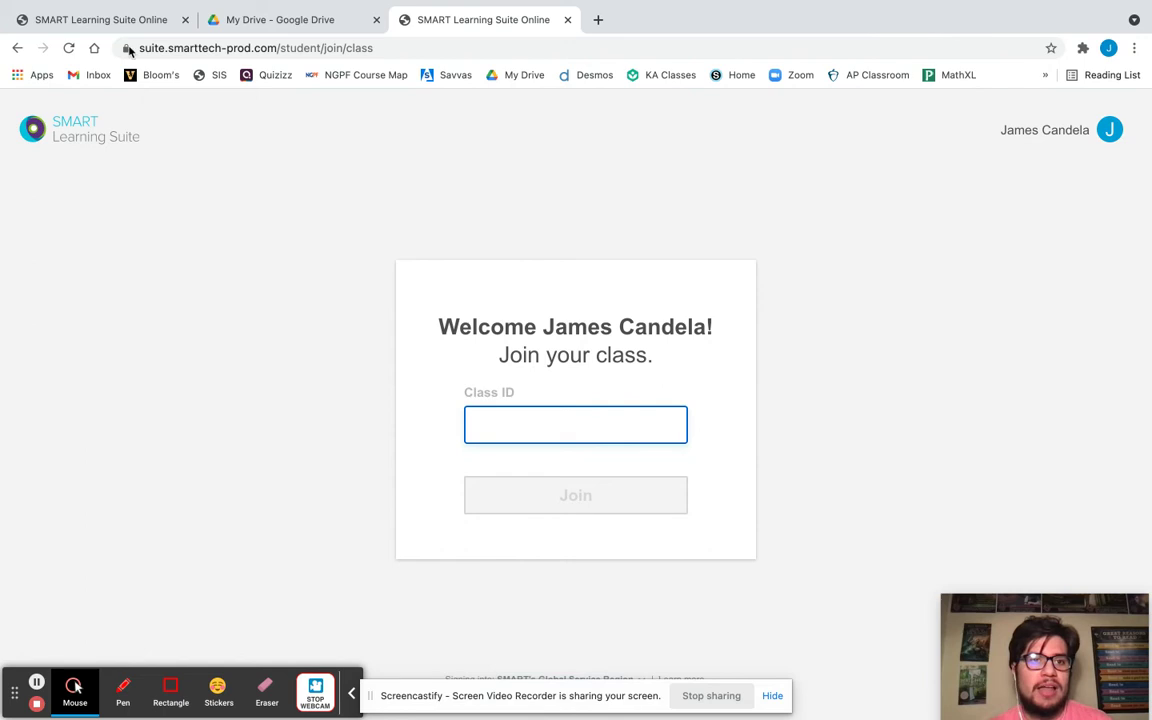
left_click(118, 25)
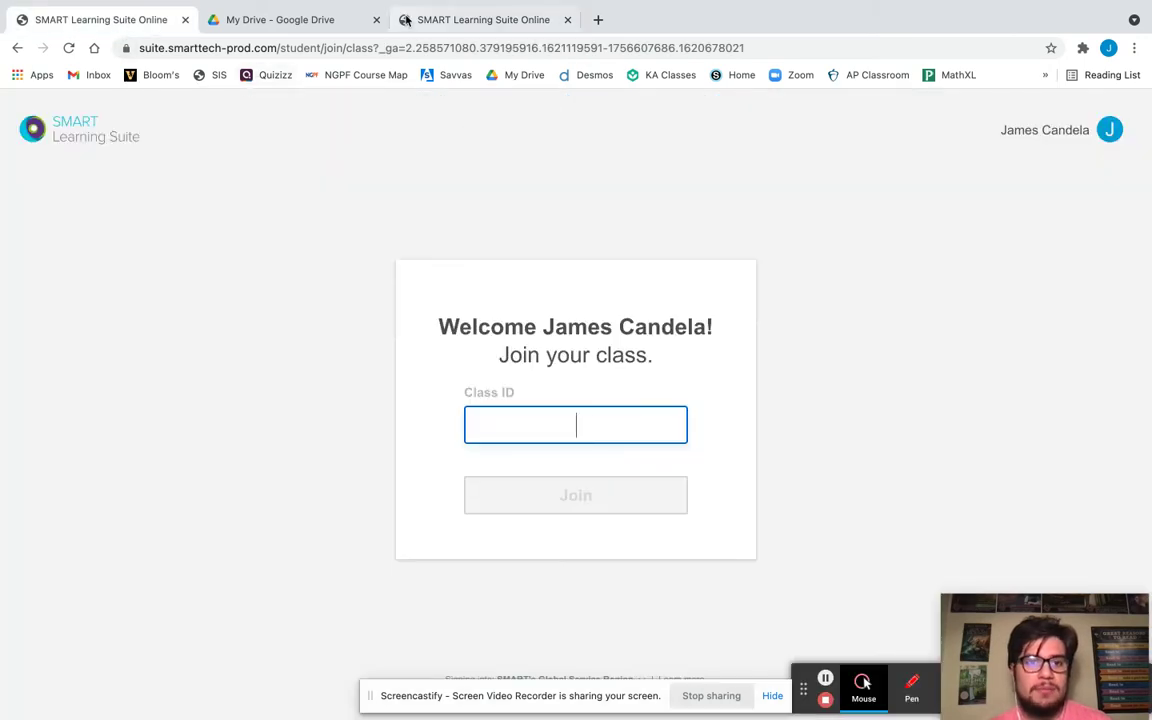
In the teacher's tab, go back three pages to the class library.
left_click(150, 20)
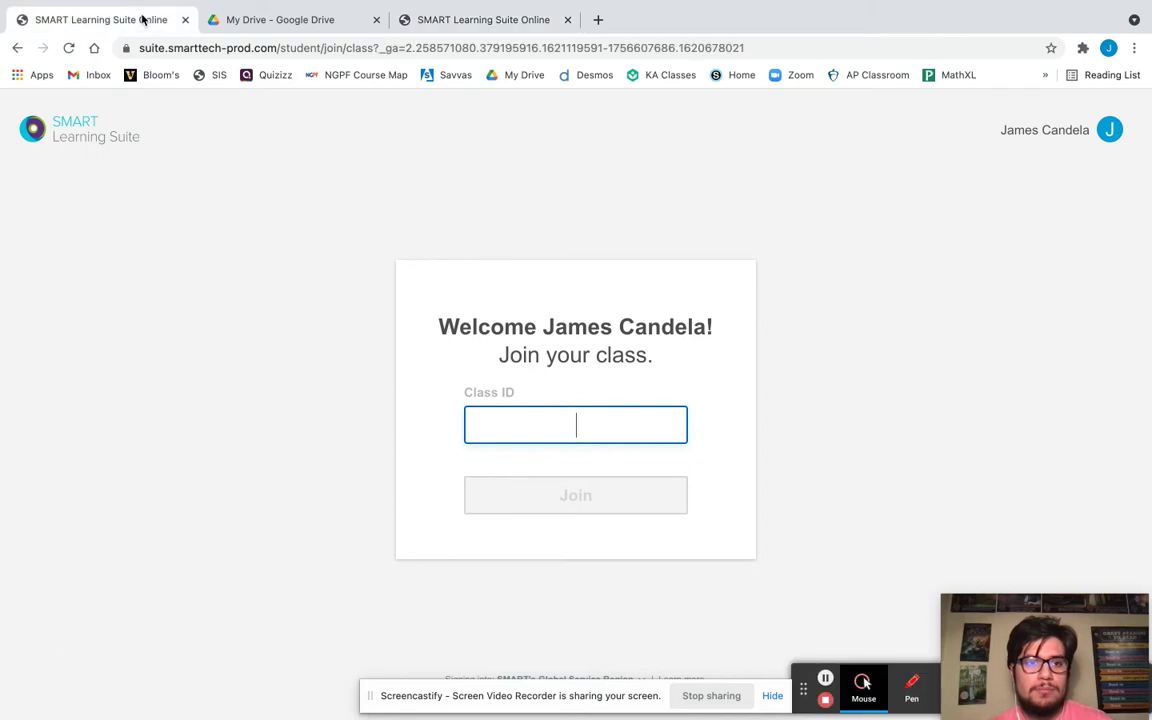
left_click(17, 47)
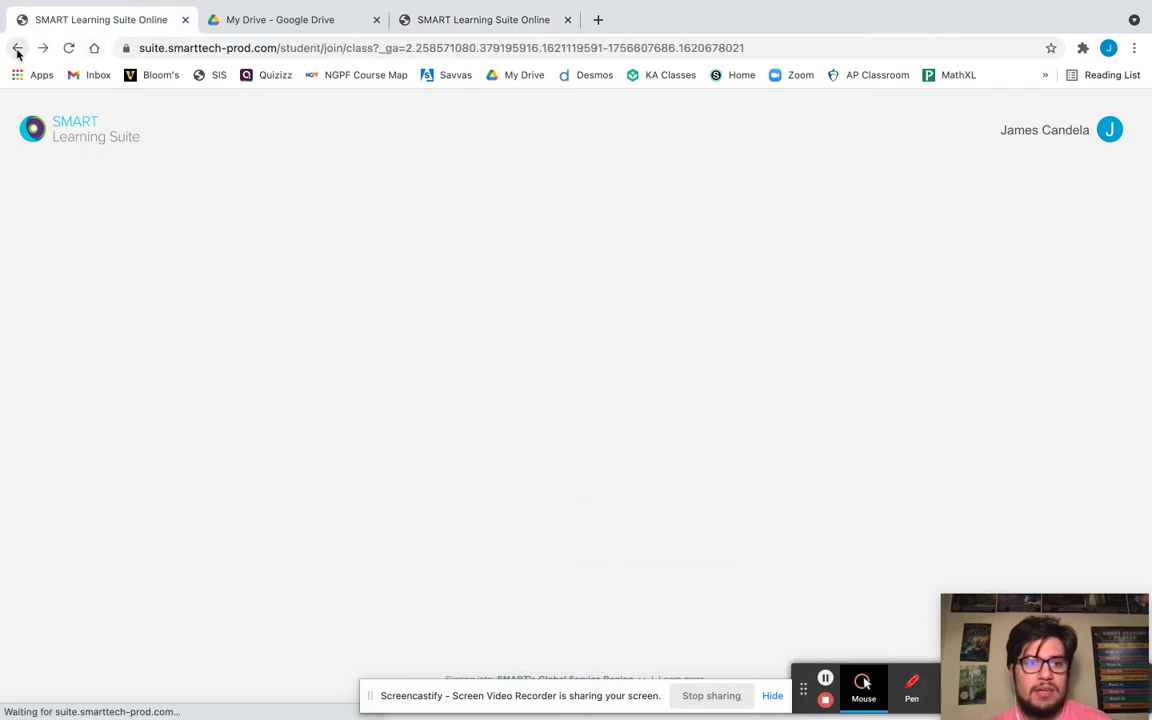
left_click(18, 47)
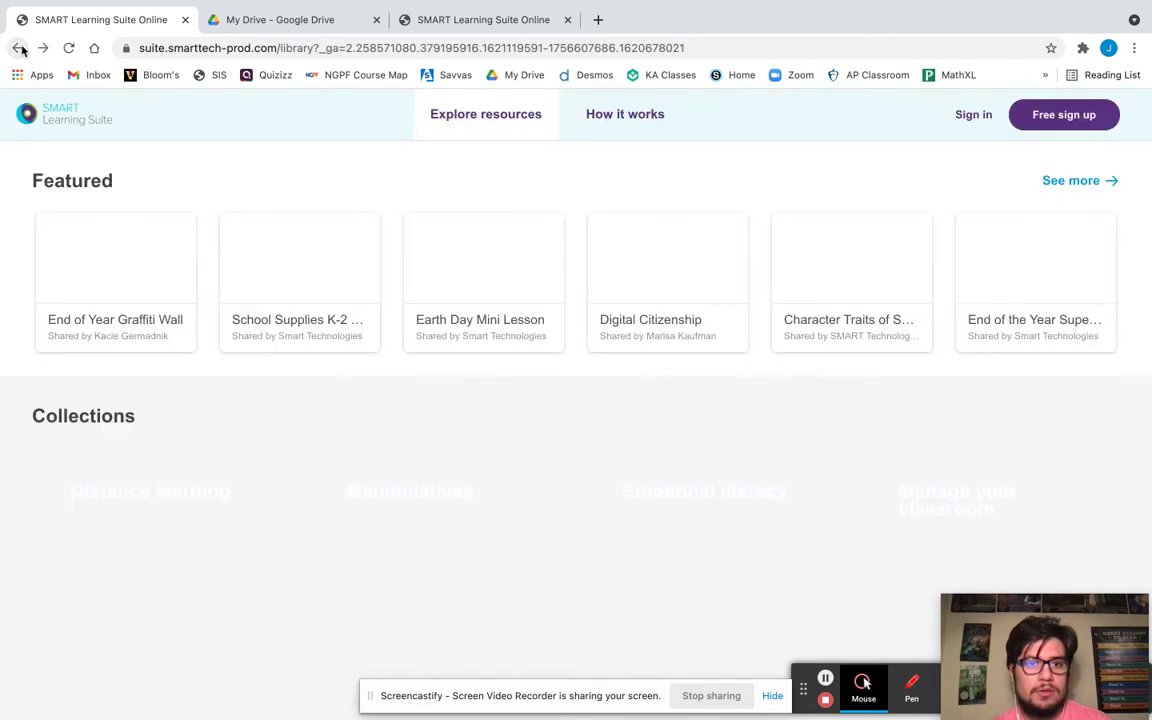
left_click(18, 47)
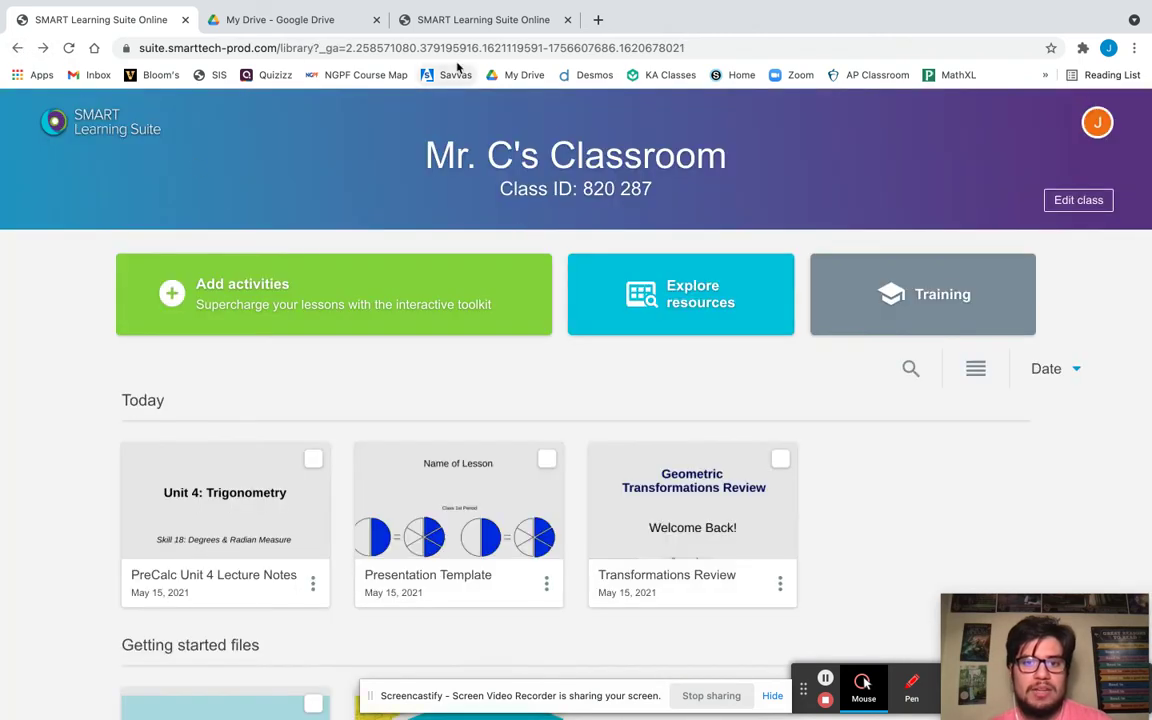
Submit the class ID on the join page and dismiss the unable-to-join warning.
left_click(450, 22)
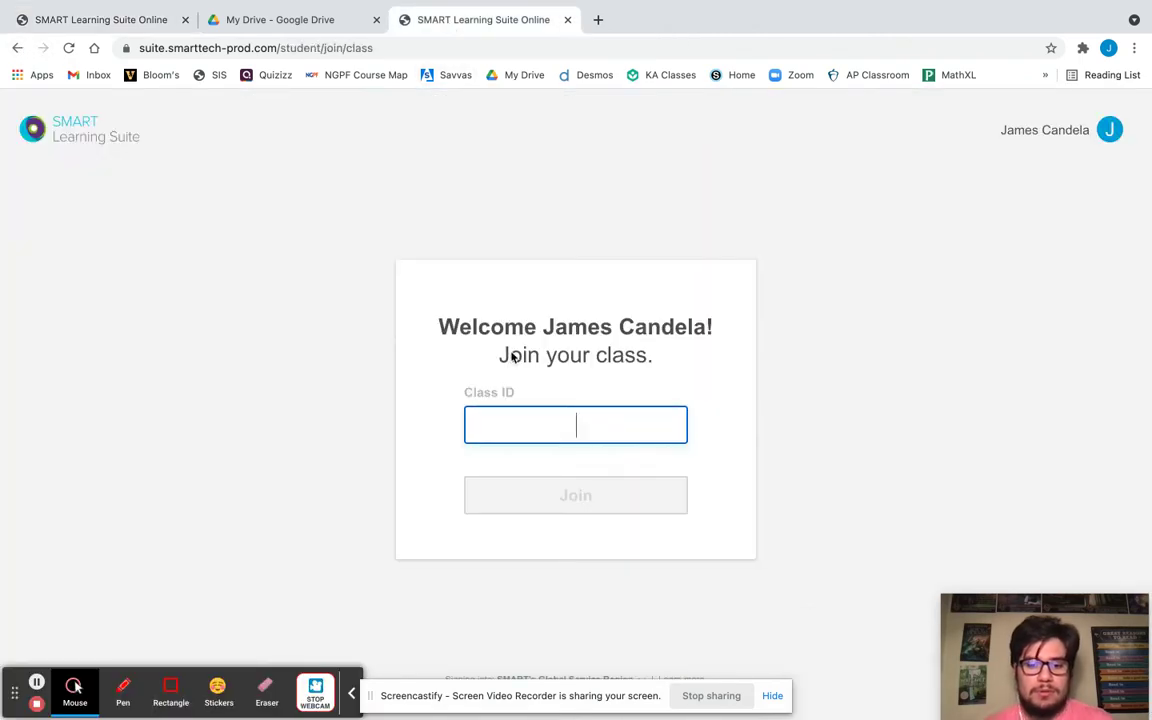
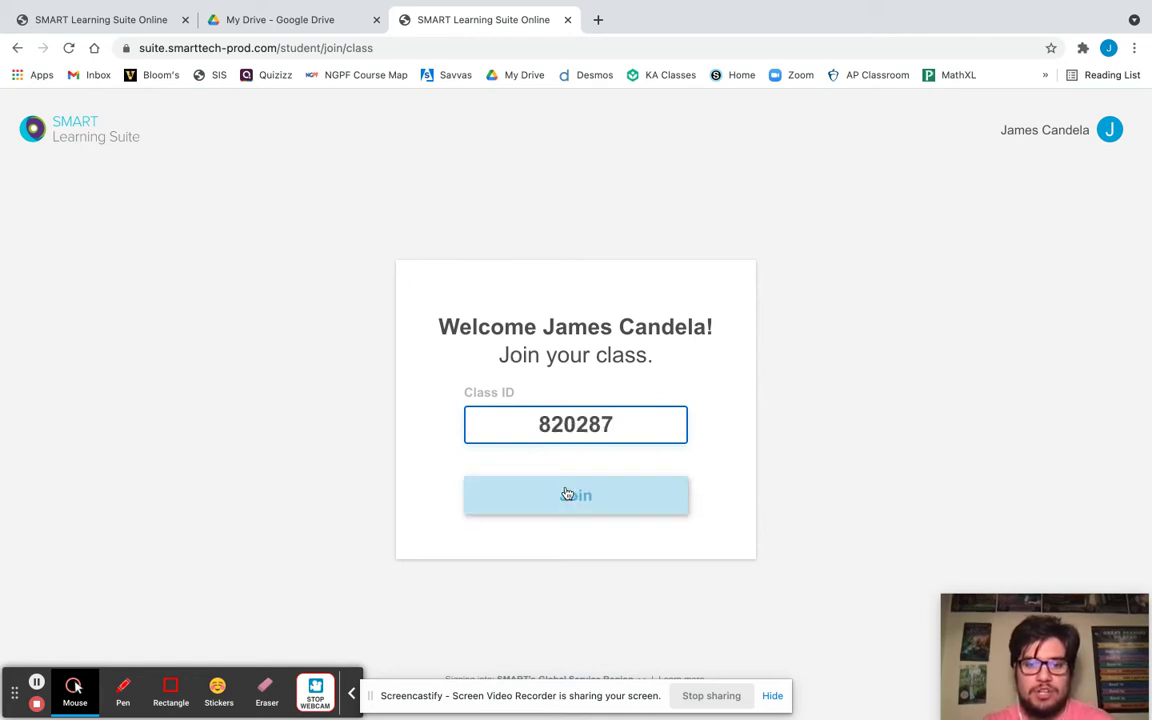
left_click(567, 494)
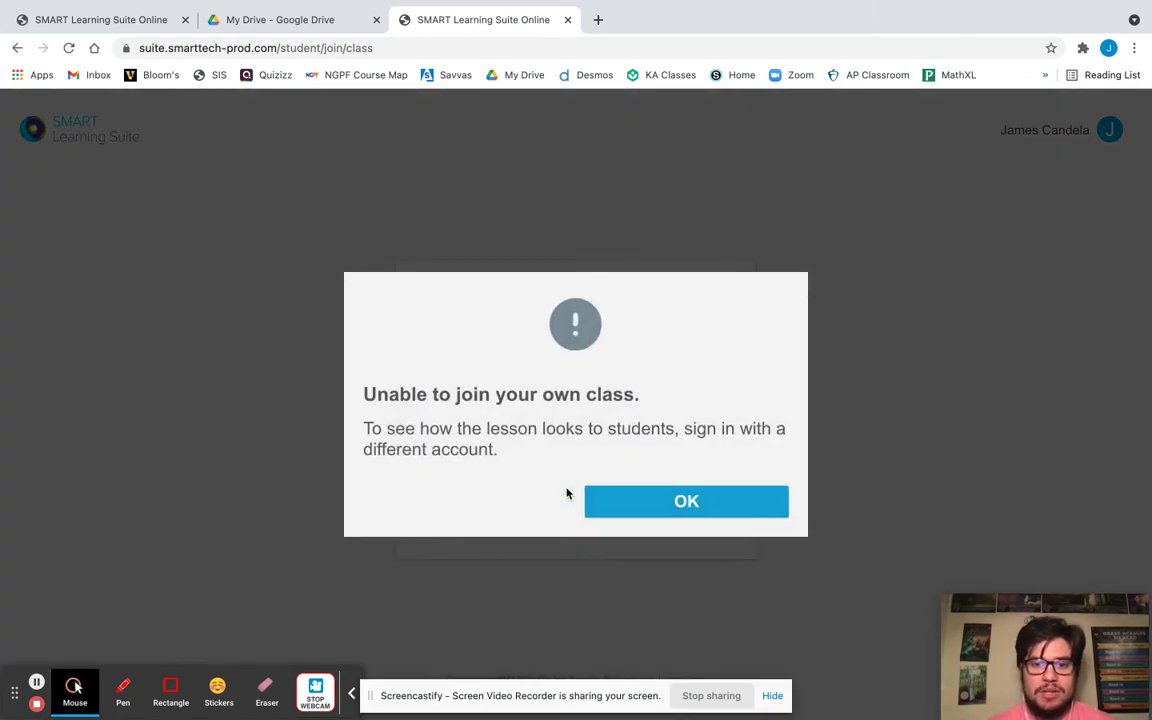
left_click(660, 506)
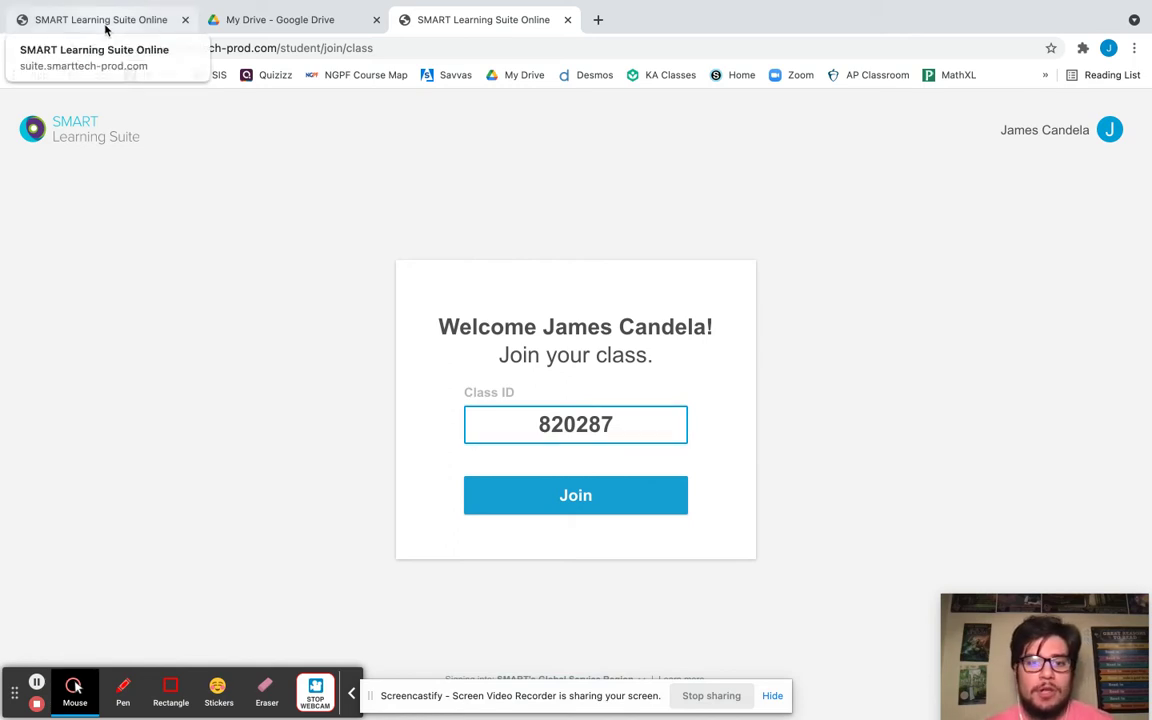
left_click(105, 29)
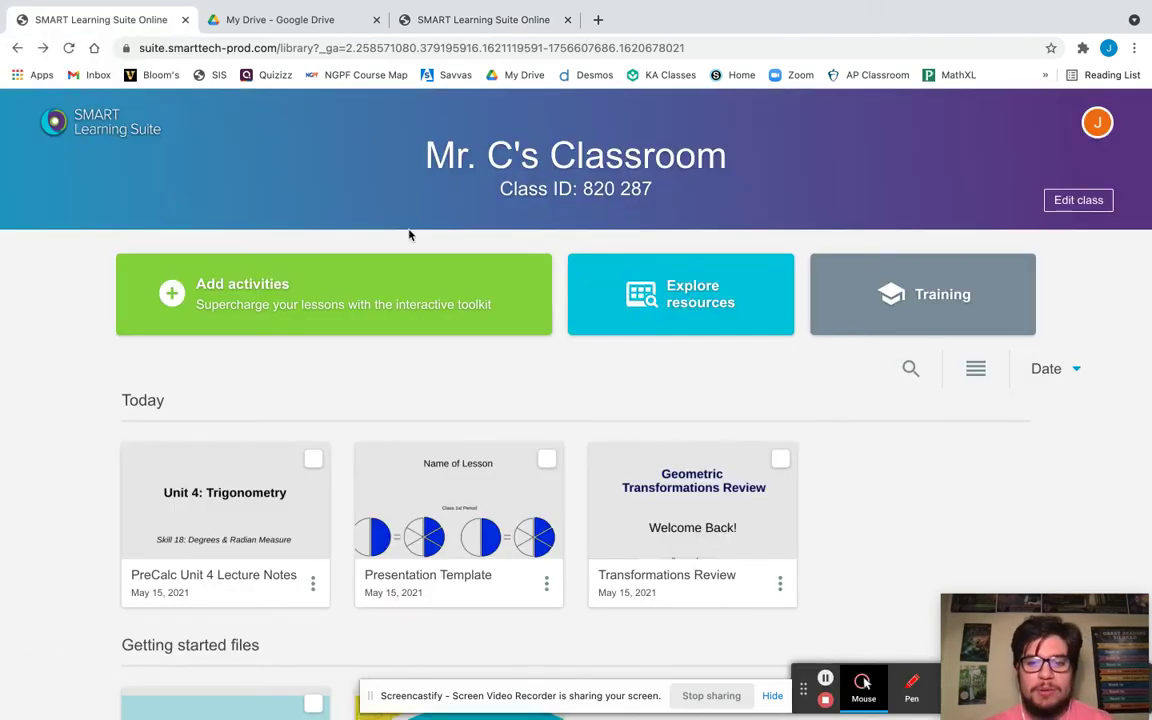
Relaunch Transformations Review live, signing in with the saved teacher account, and open the classroom panel.
mouse_move(607, 439)
left_click(677, 482)
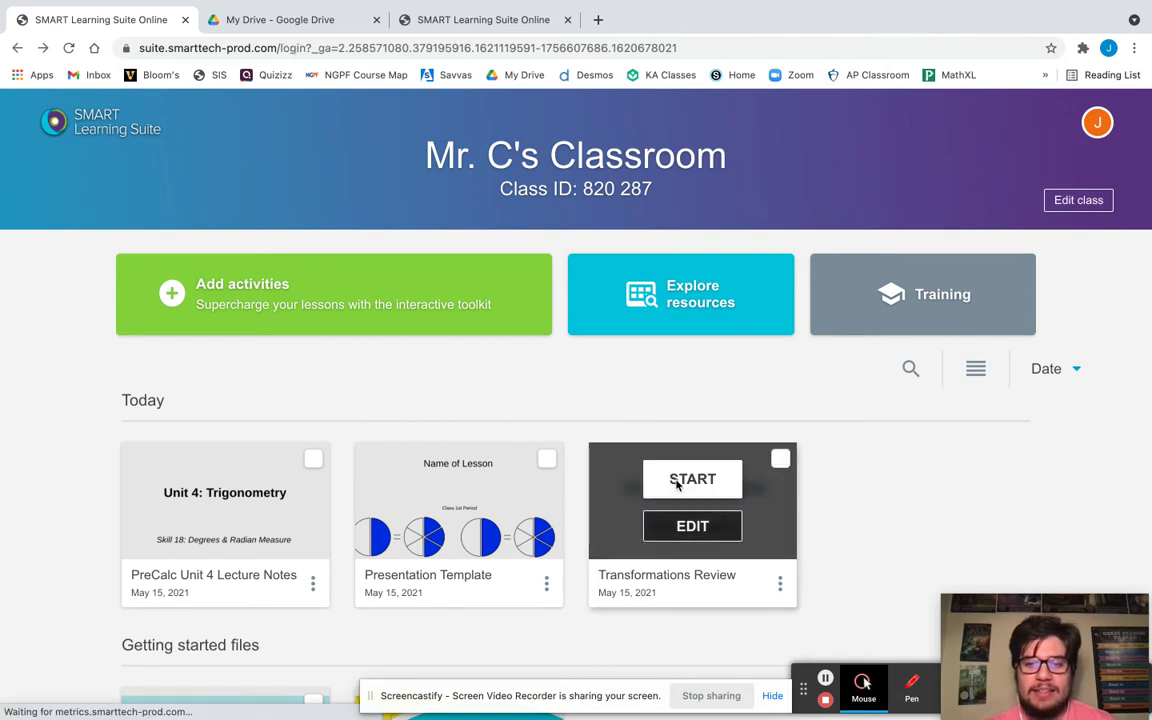
left_click(715, 366)
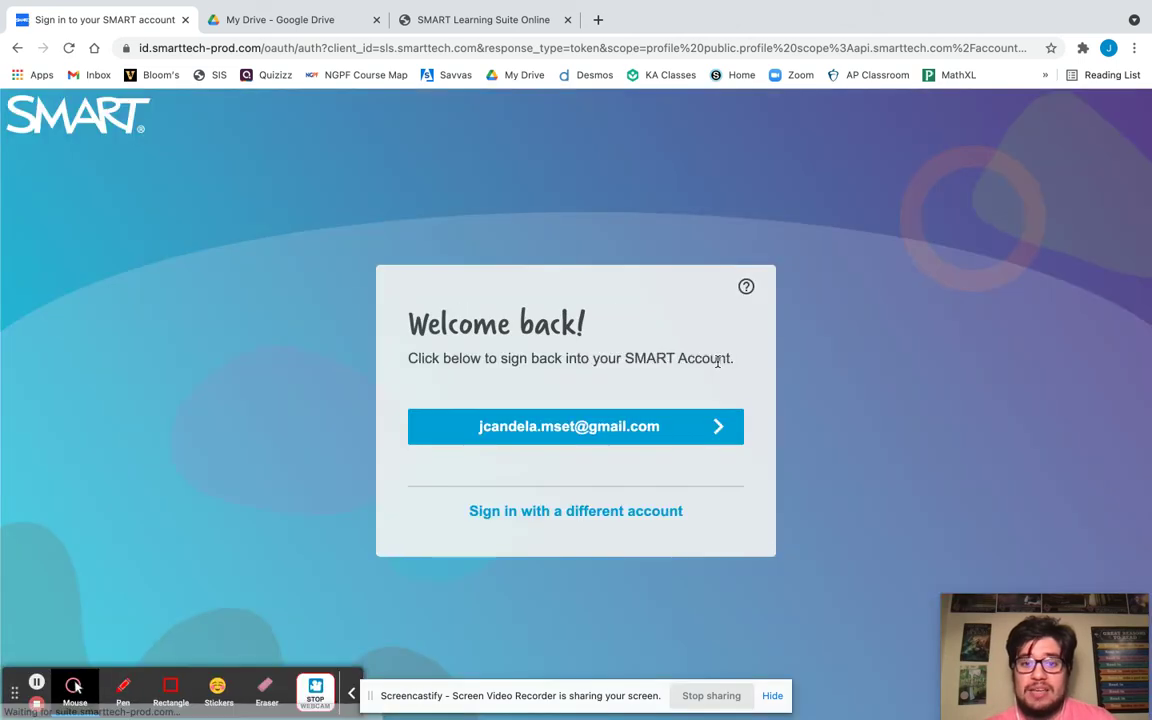
left_click(661, 432)
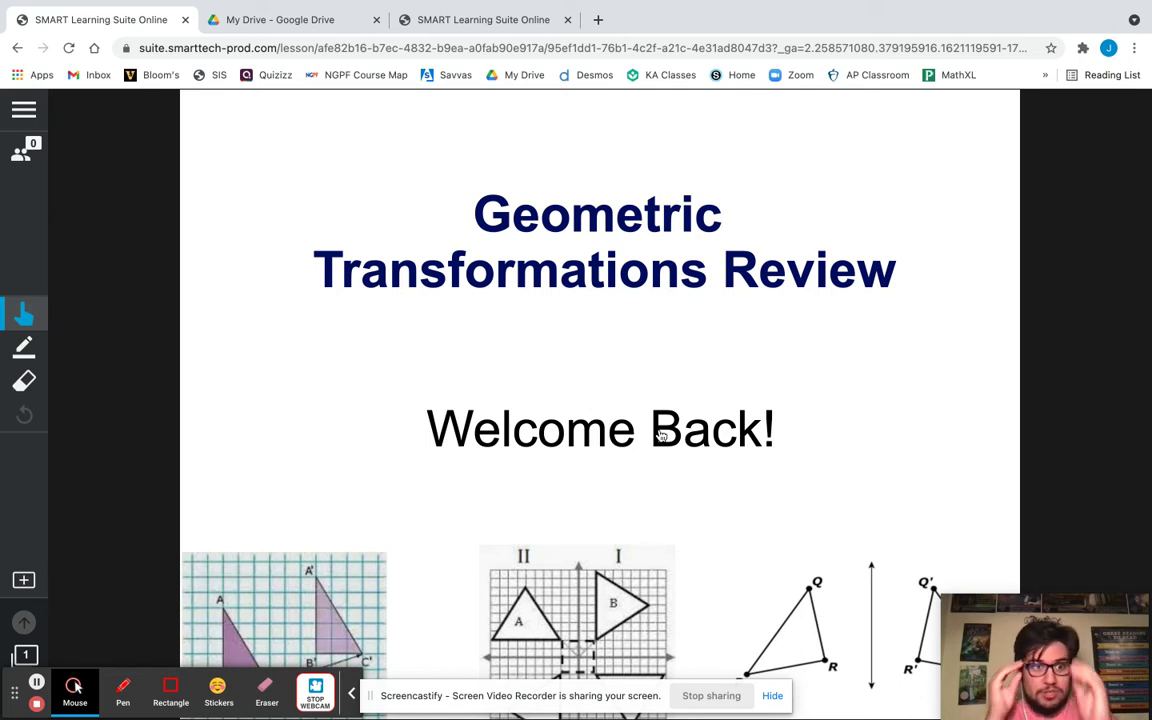
left_click(22, 155)
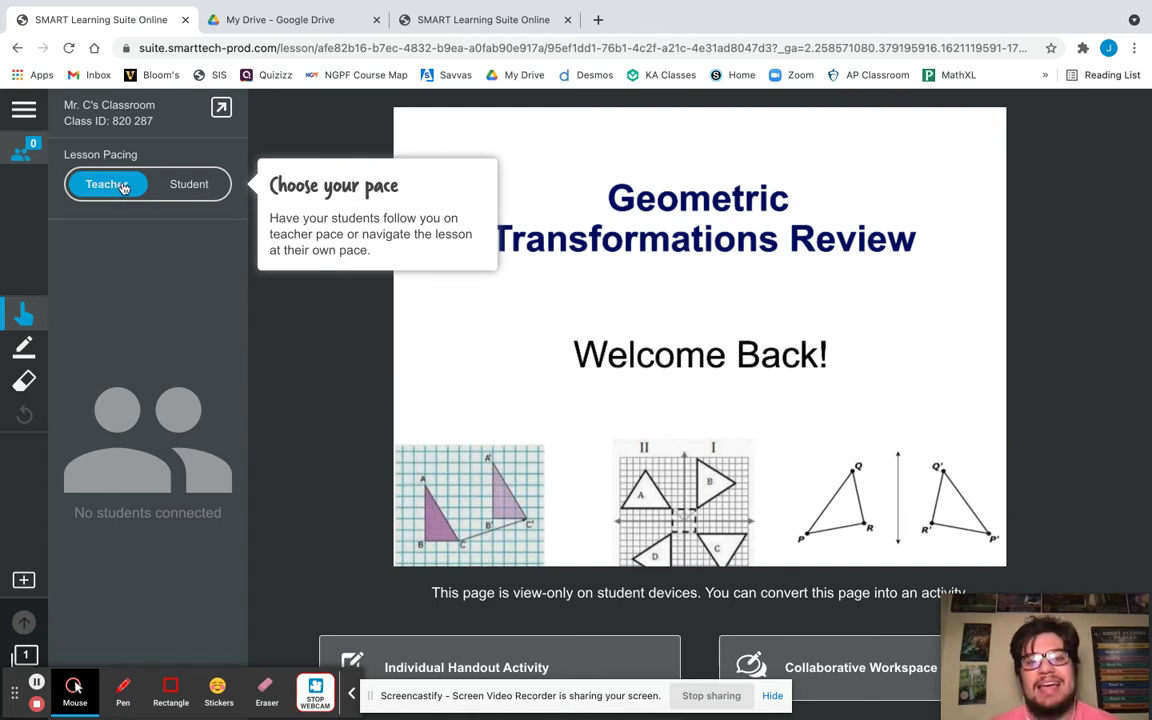
Toggle Lesson Pacing to Student, back to Teacher, and close the classroom panel.
left_click(182, 186)
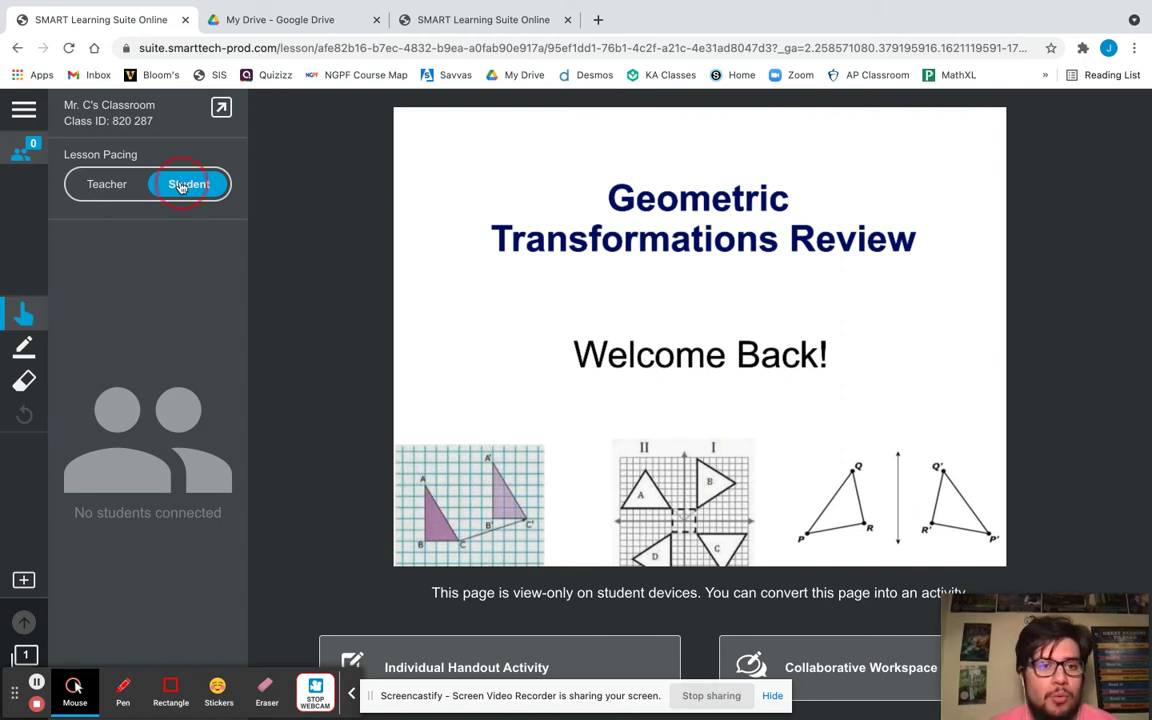
left_click(109, 186)
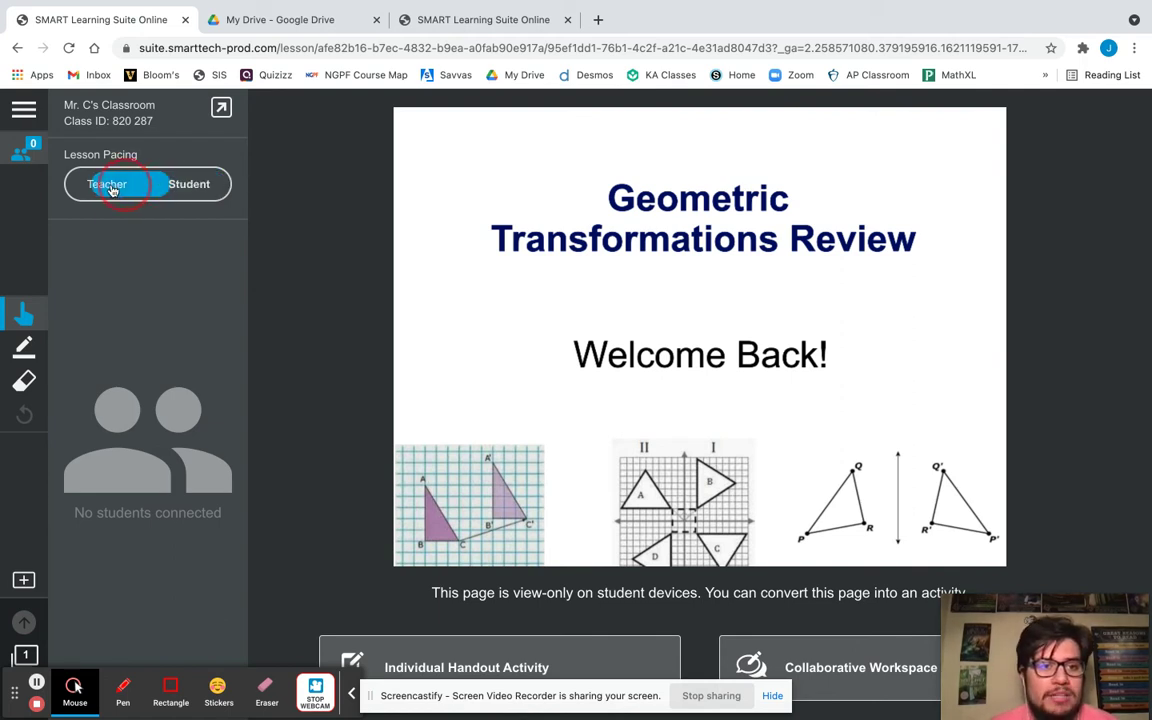
left_click(285, 331)
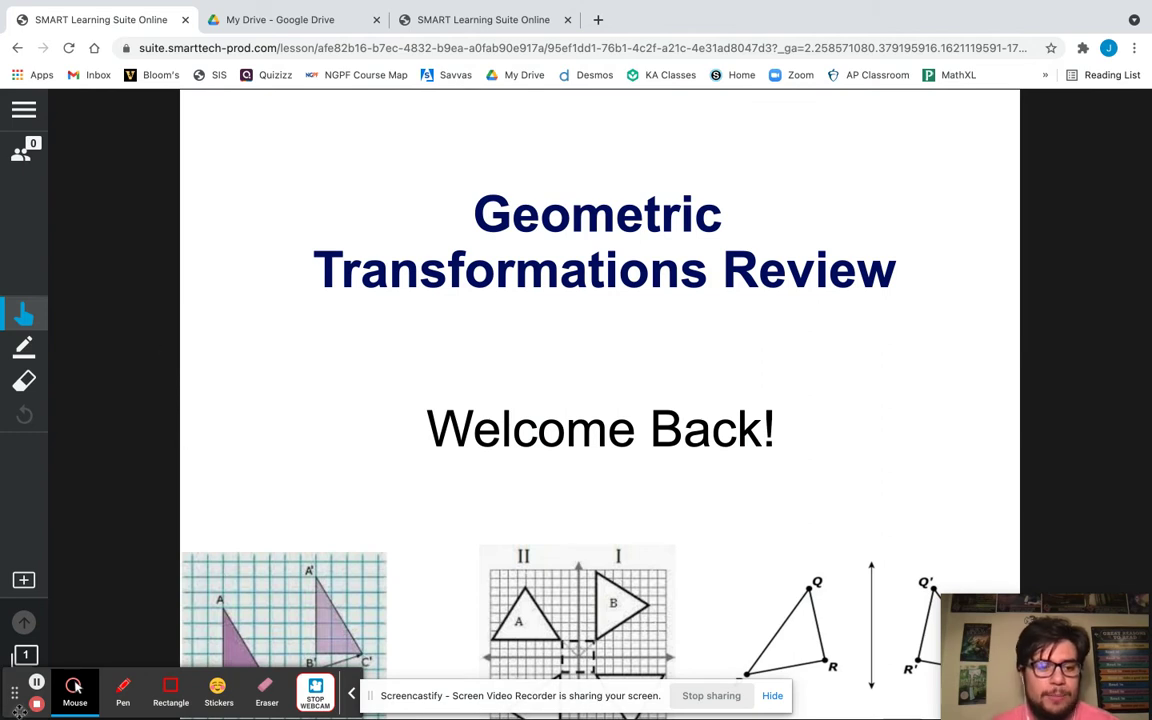
left_click_drag(15, 700, 803, 114)
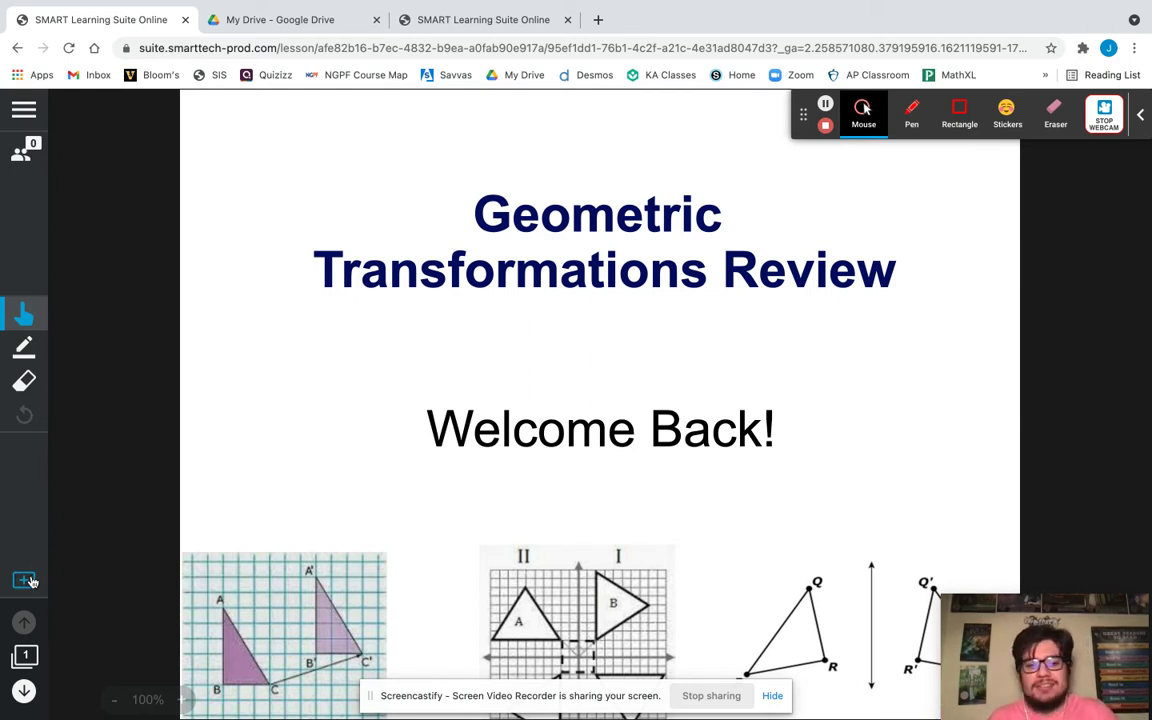
Add a Shout It Out! Activity page after the title slide and close its join overlay.
left_click(31, 581)
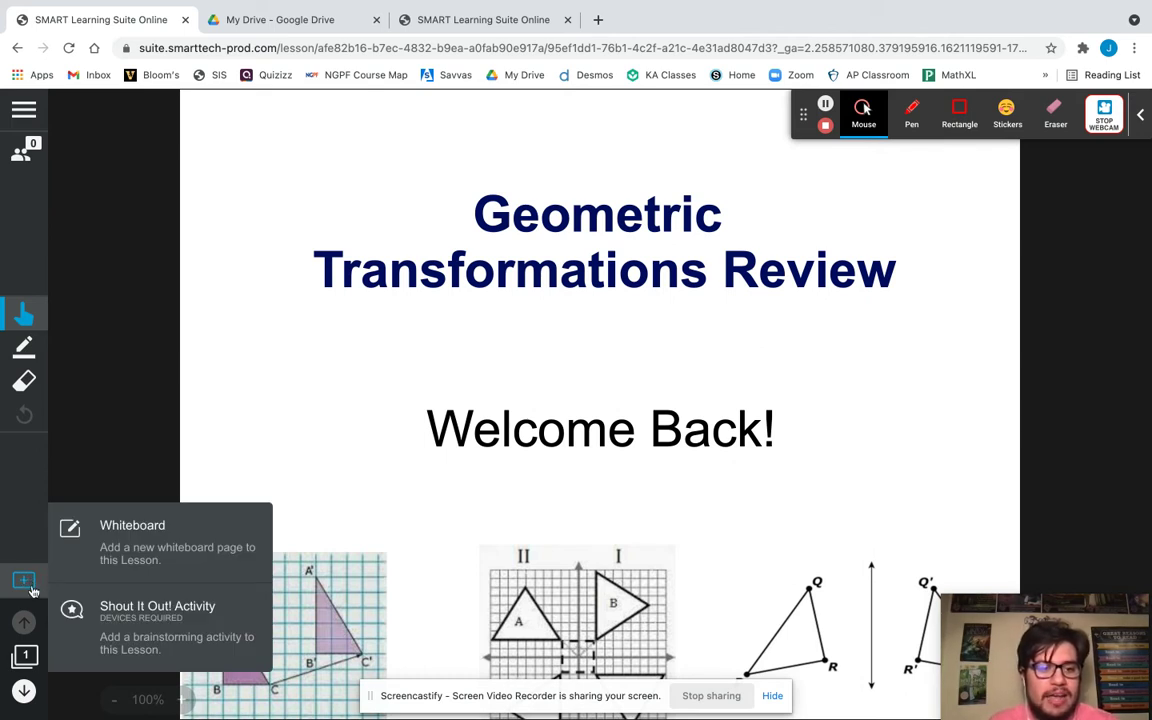
left_click(129, 612)
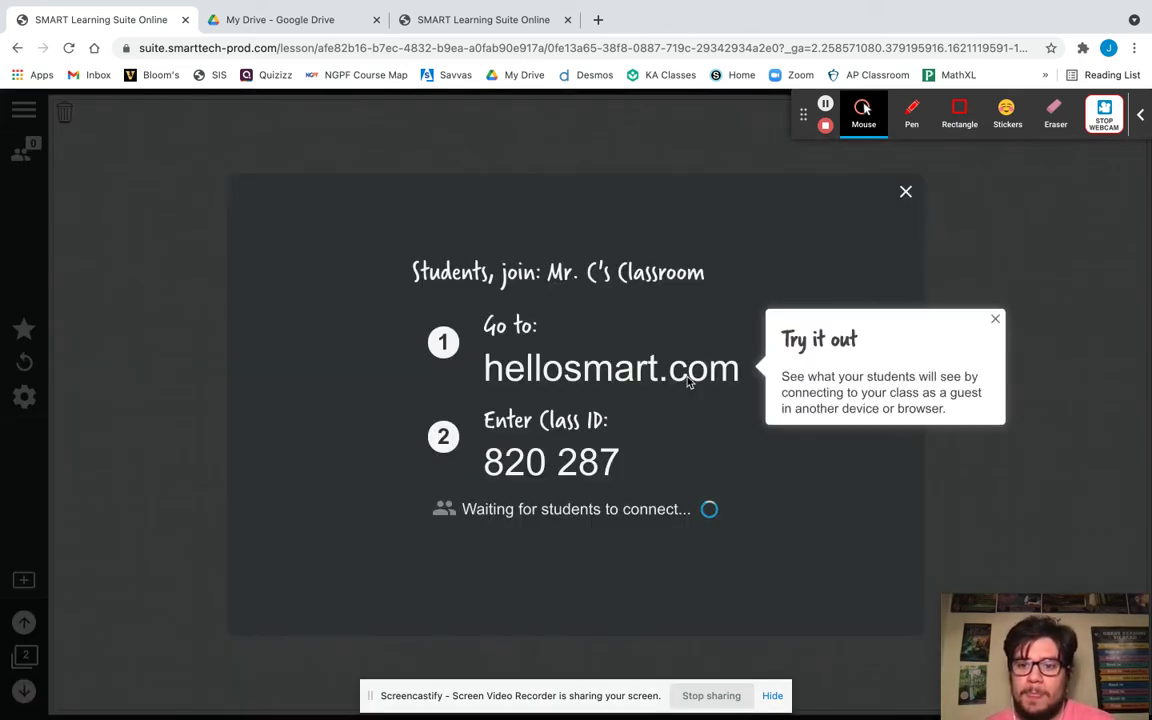
left_click(903, 199)
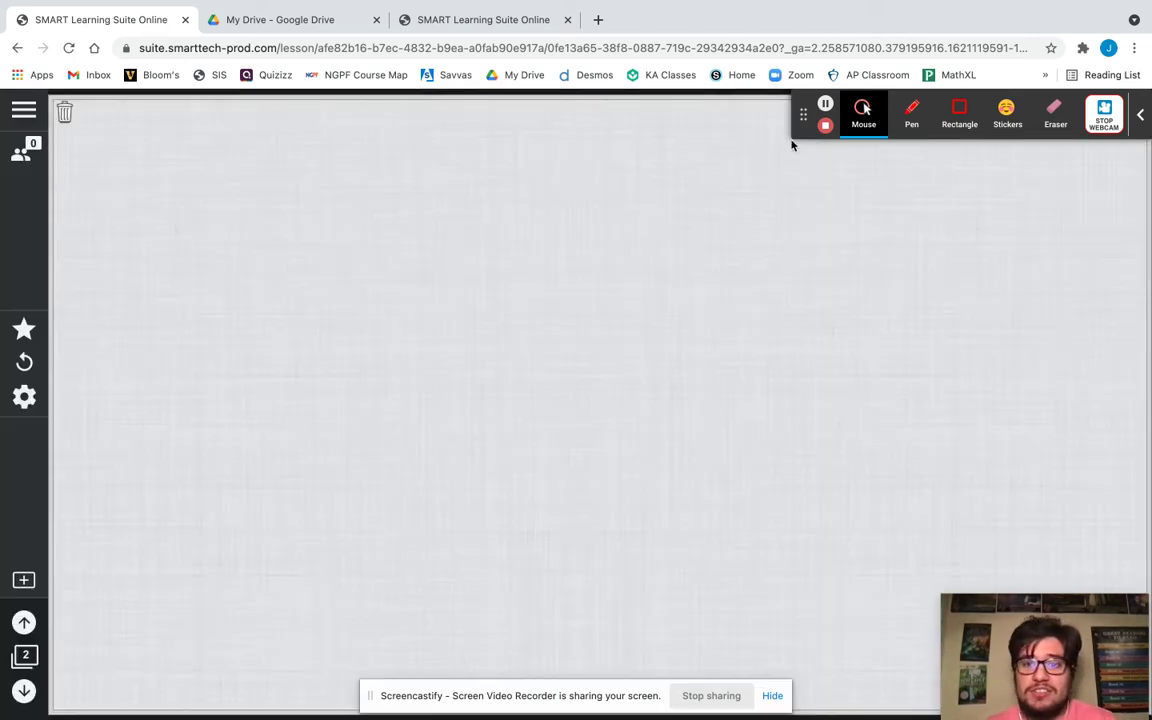
left_click_drag(807, 136, 803, 217)
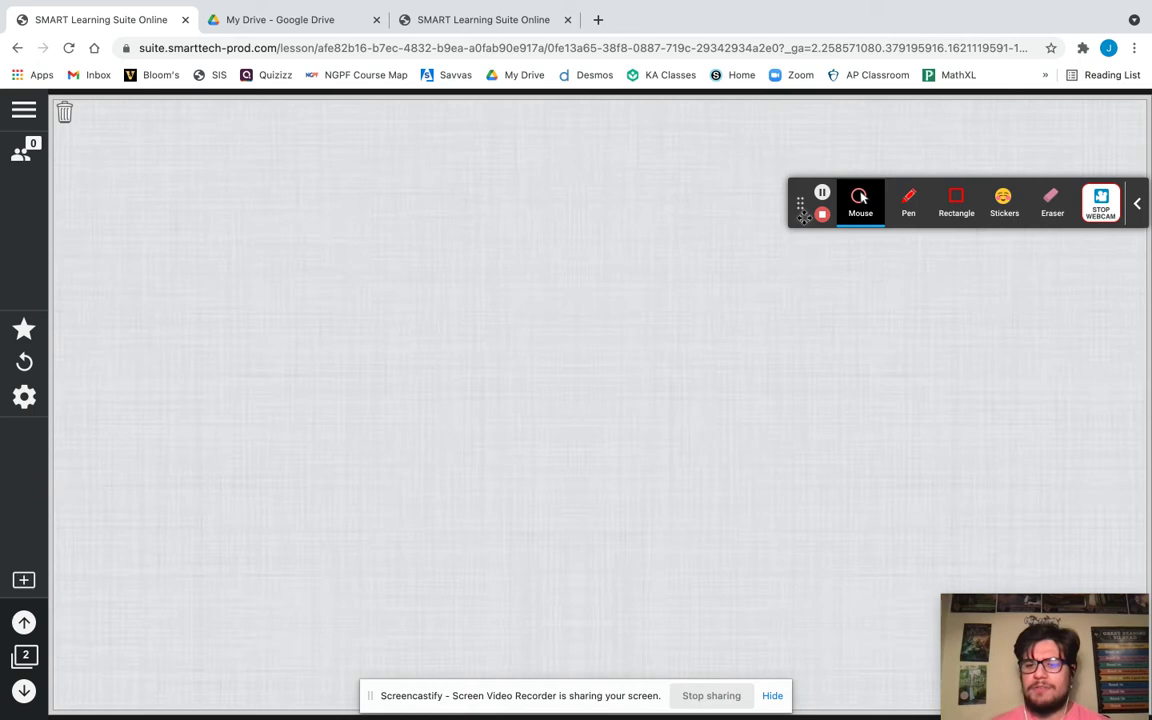
Open and close the lesson menu, then advance to the Translation slide.
left_click(13, 111)
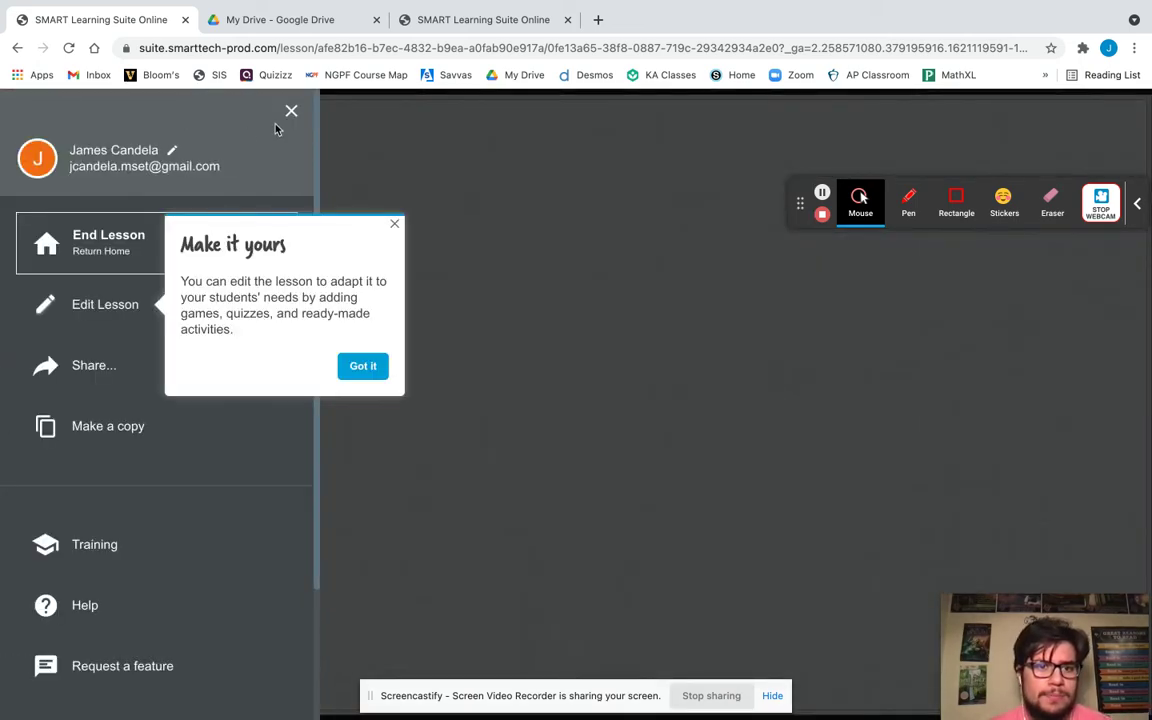
left_click(291, 117)
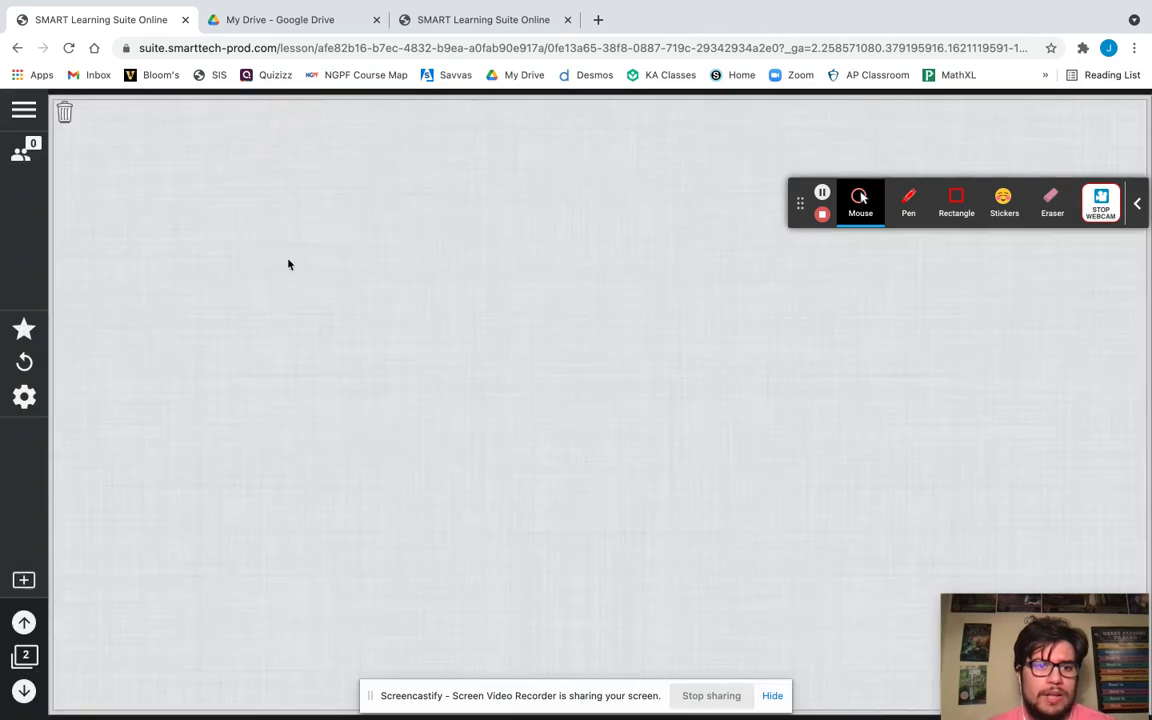
left_click(24, 690)
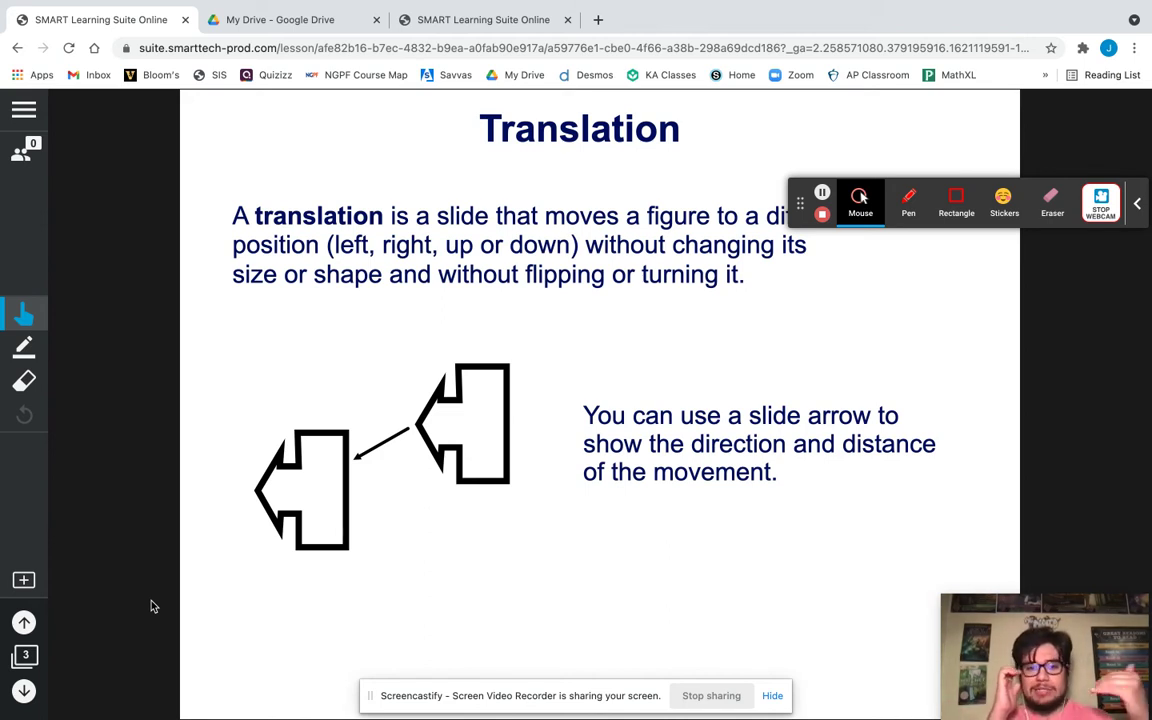
Advance past Reflection and Rotations to the Warm-Up Activity page, slide 6.
left_click(24, 691)
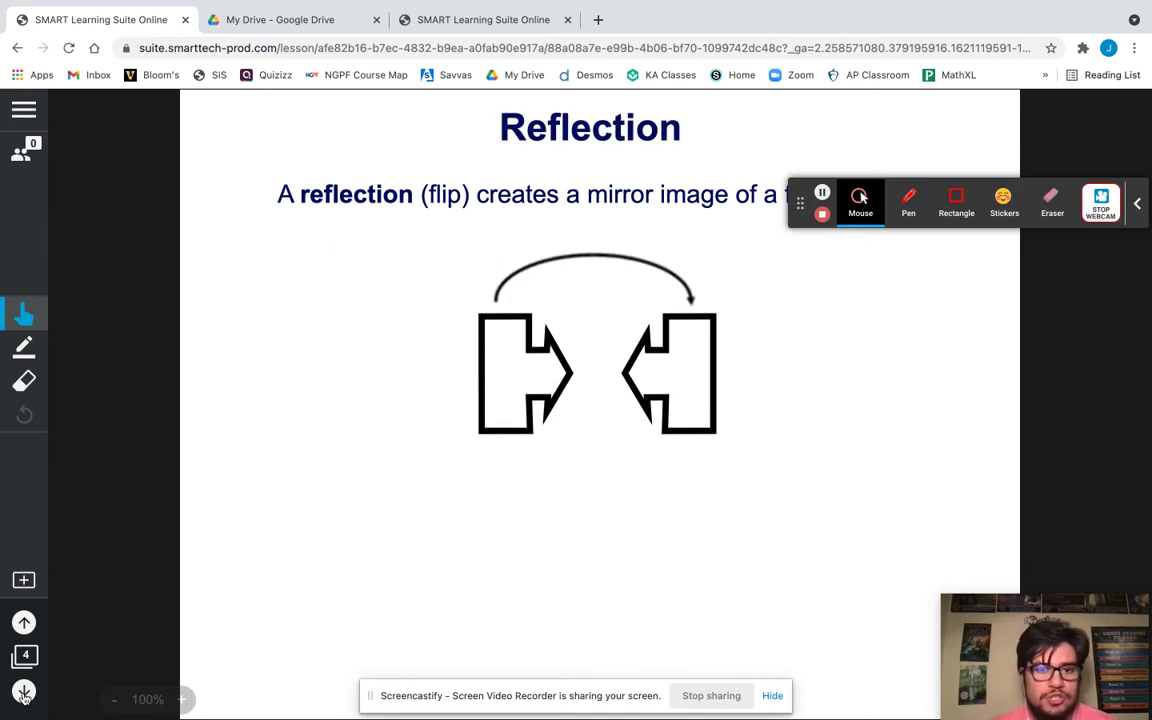
left_click(24, 691)
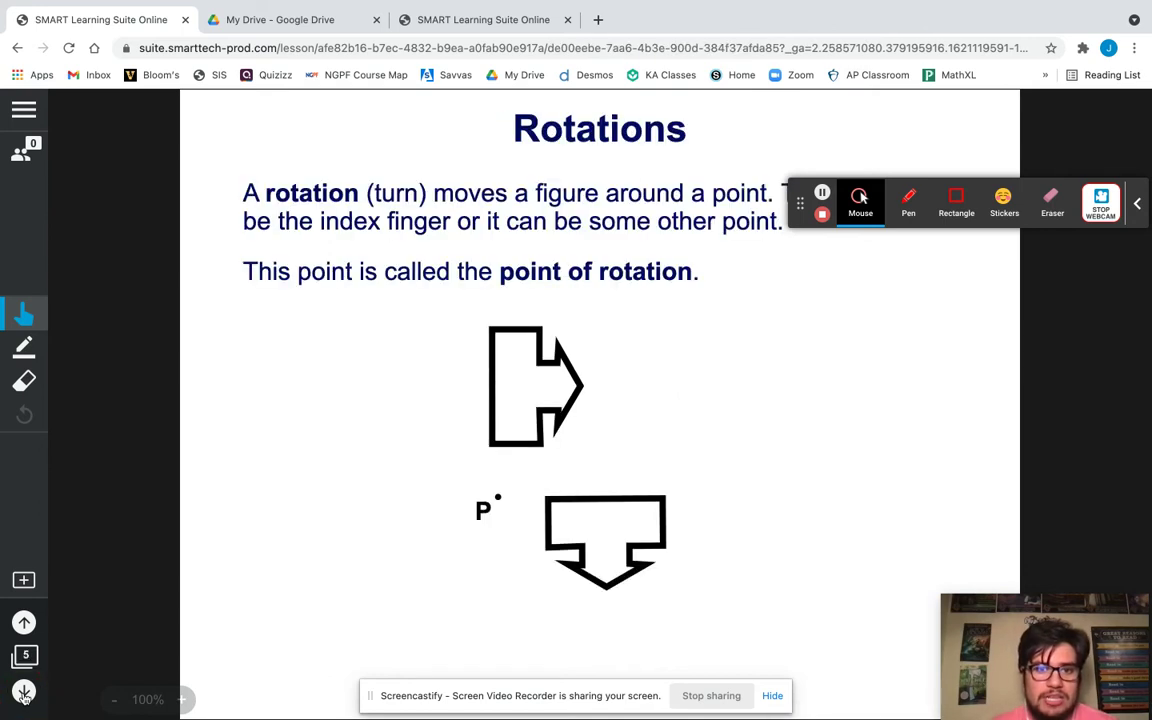
left_click(24, 691)
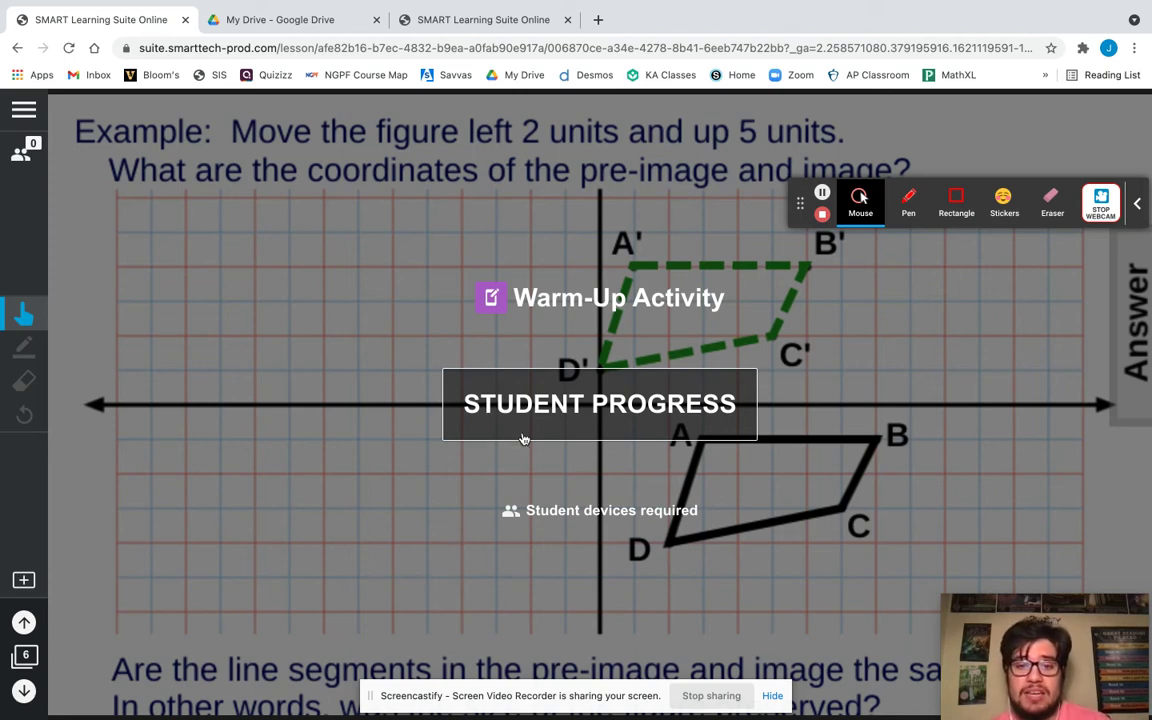
View the warm-up activity's student progress, dismissing the tip and the join instructions.
left_click(571, 405)
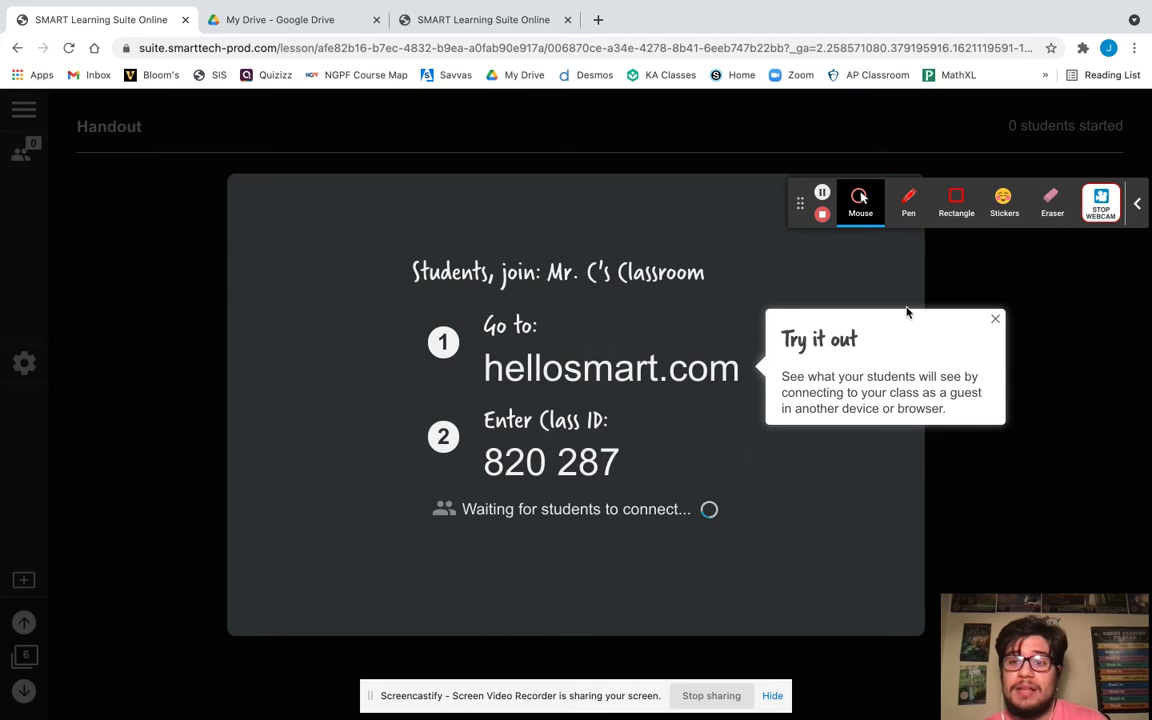
left_click(994, 320)
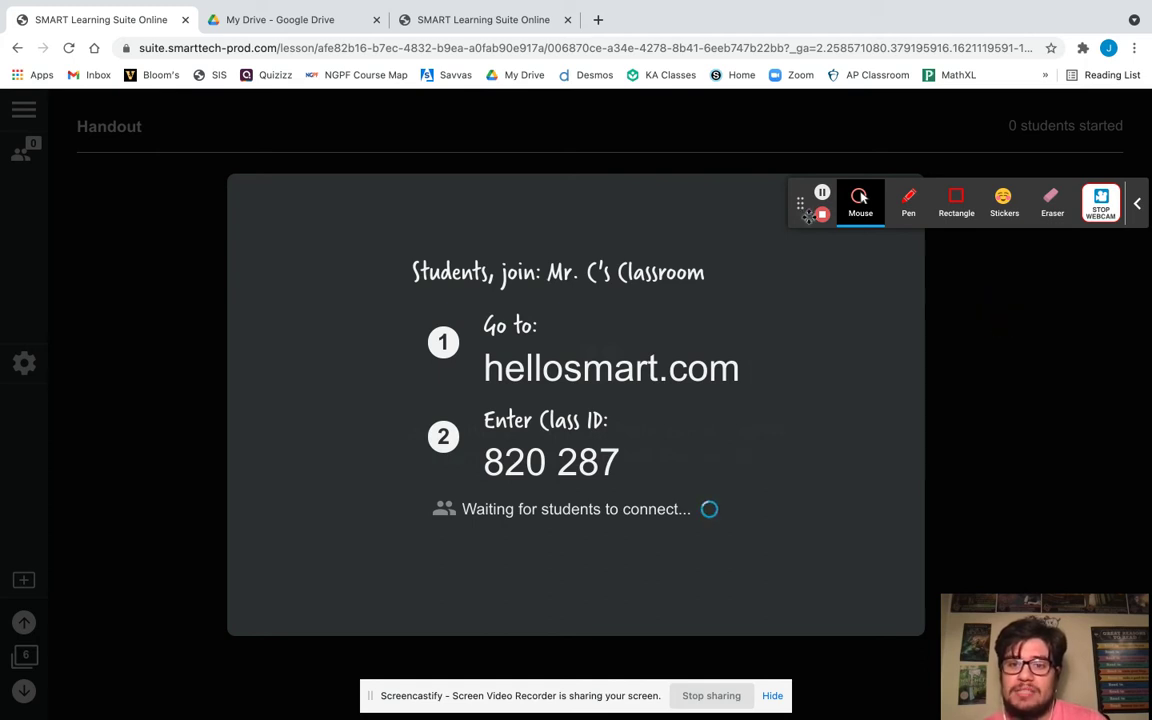
left_click_drag(838, 213, 841, 438)
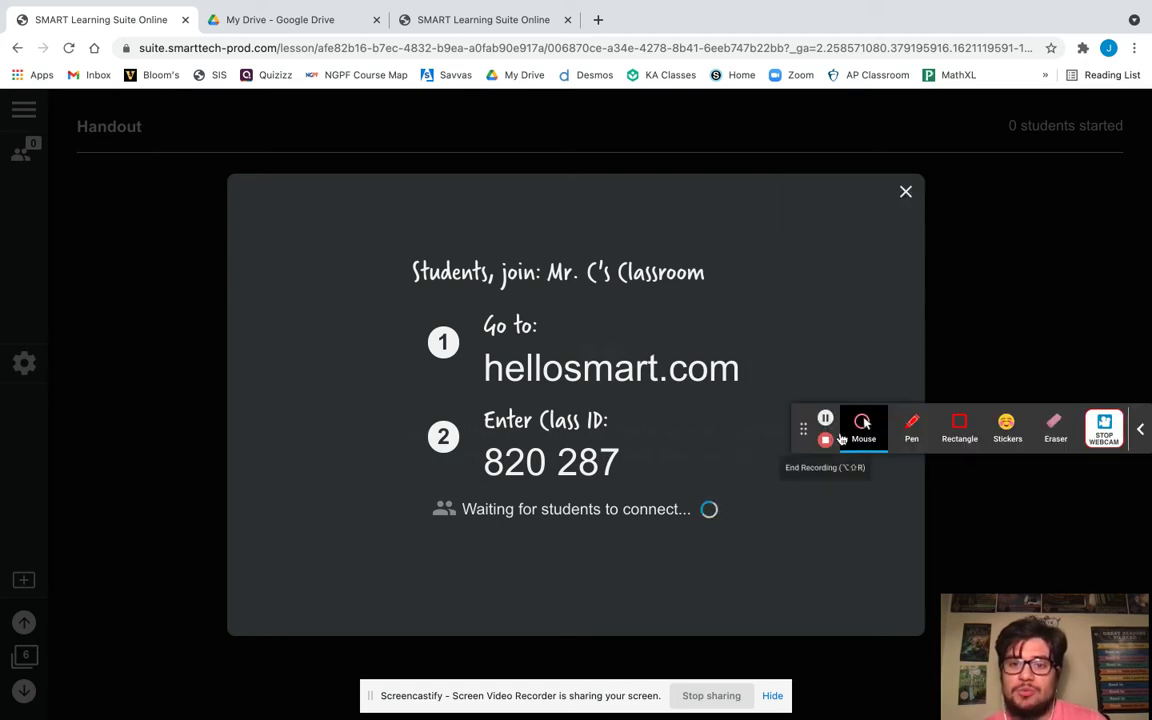
left_click(905, 191)
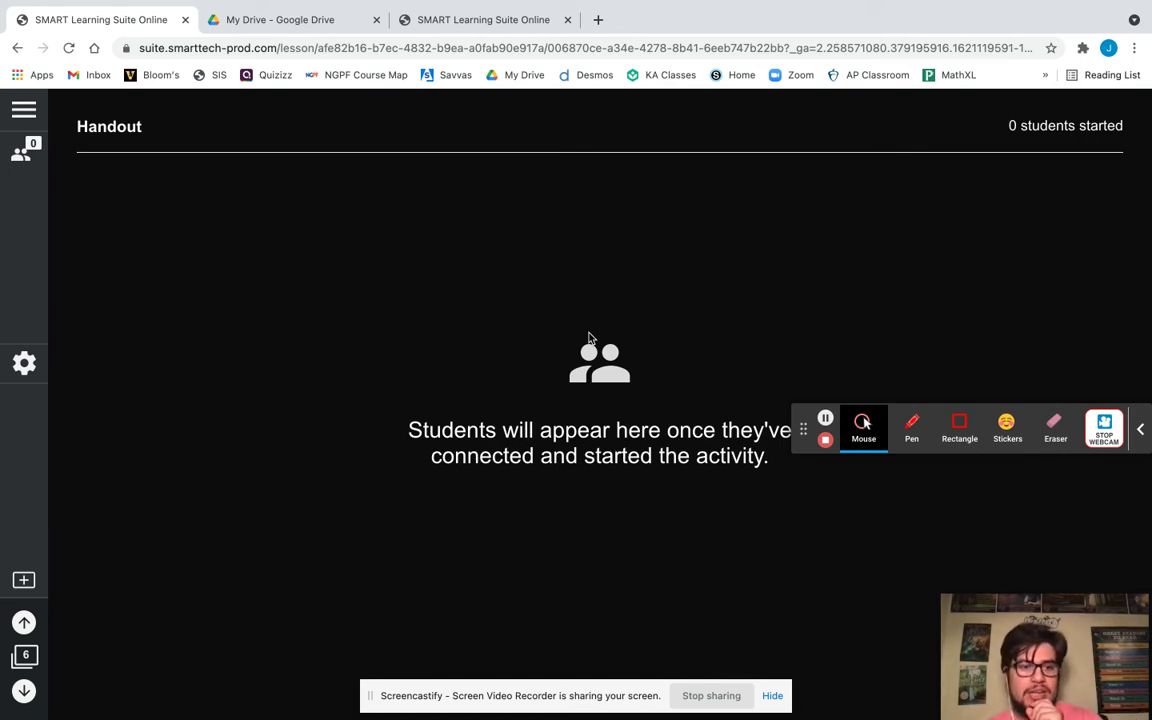
Briefly show the class join code, then advance to the Transformation Rules page 7.
left_click(23, 367)
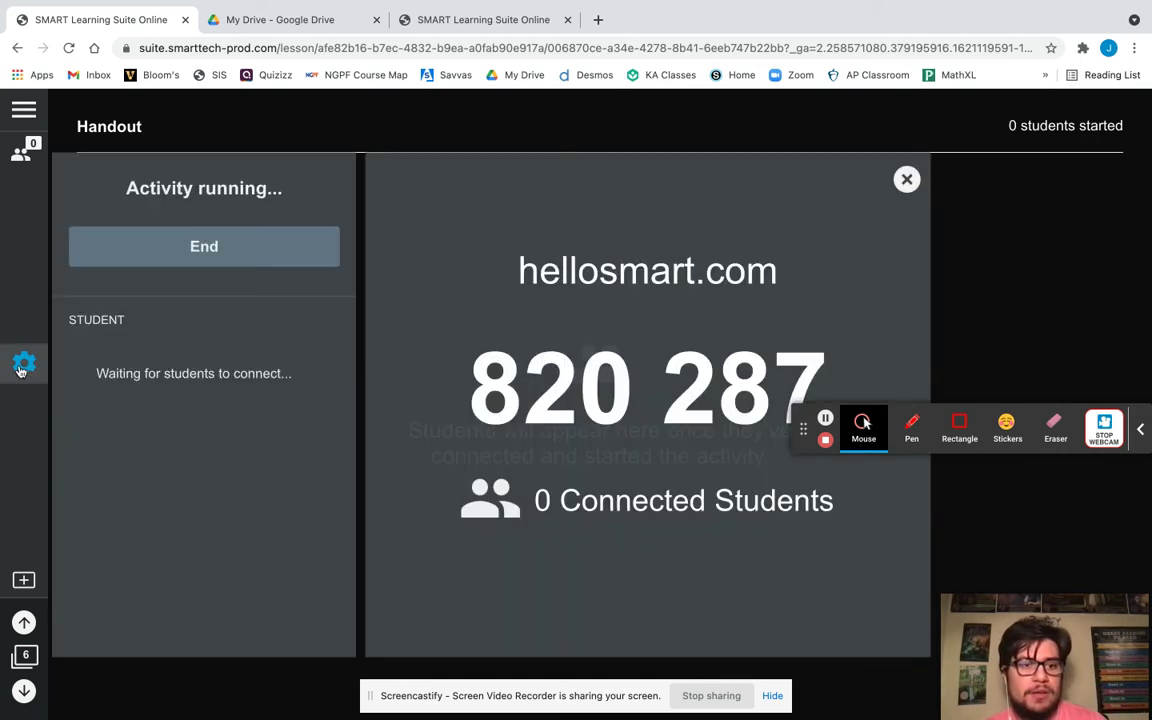
left_click(23, 367)
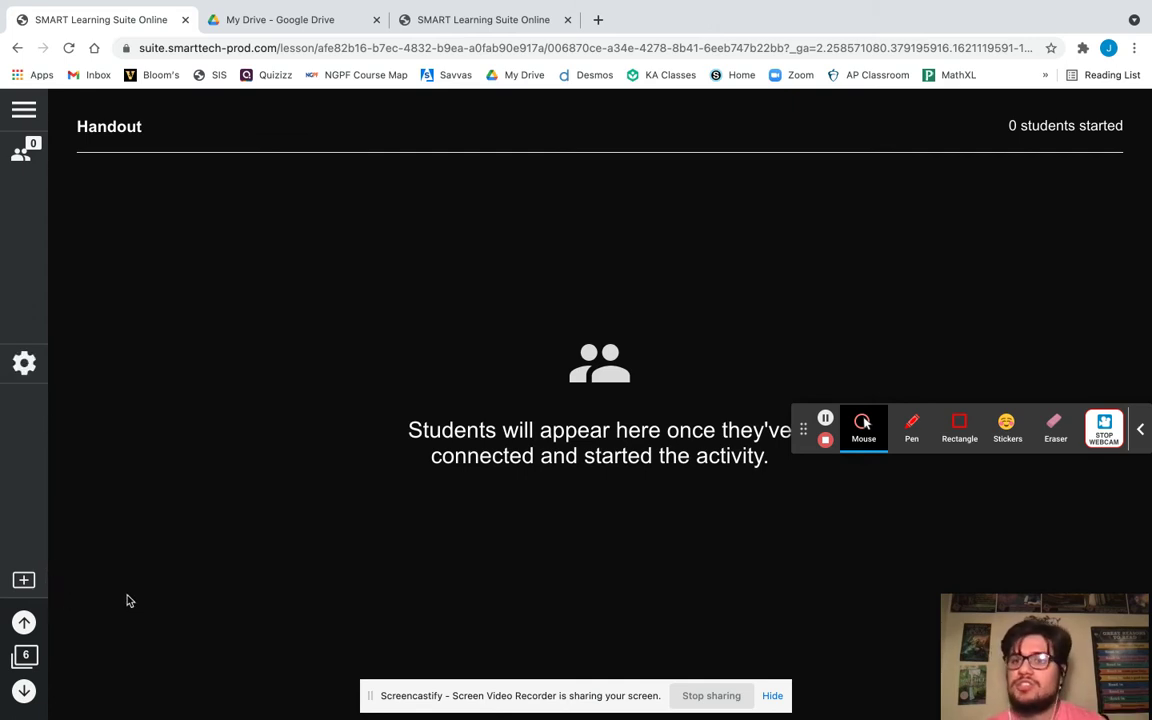
left_click(22, 690)
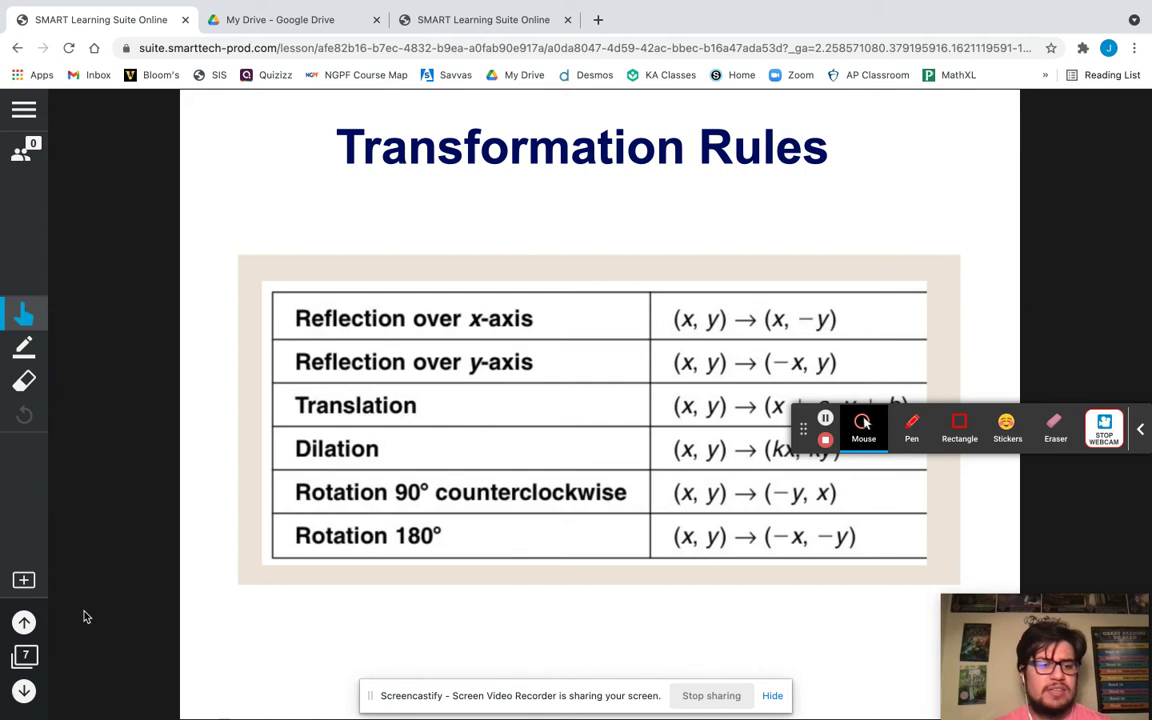
Advance to page 8 and start the Match 'Em Up game.
left_click(24, 692)
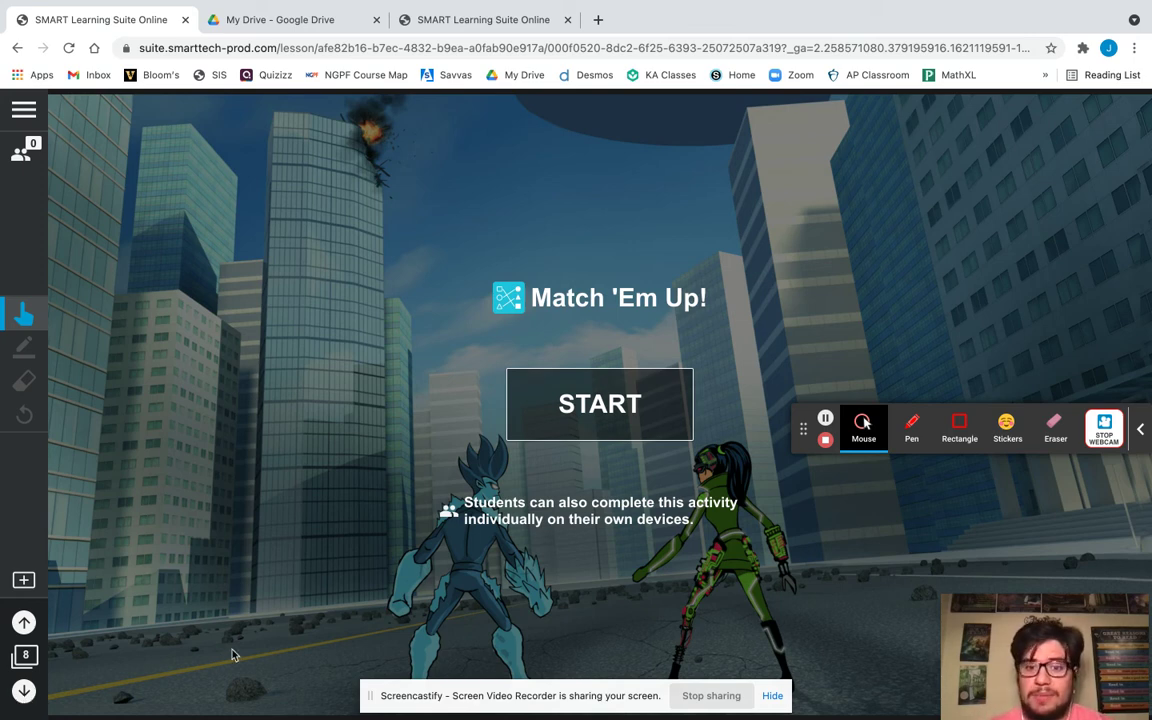
left_click(601, 403)
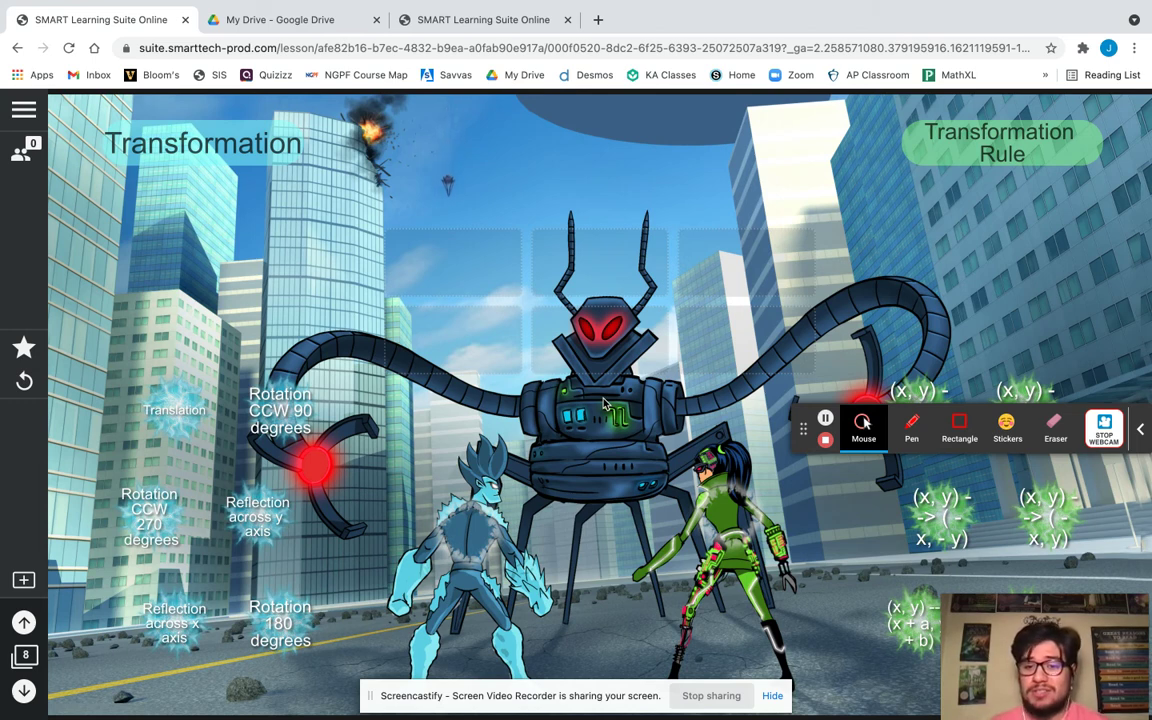
Pair Translation with (x, y) -> (x + a, y + b), check the match, and open the game elements list.
left_click(163, 405)
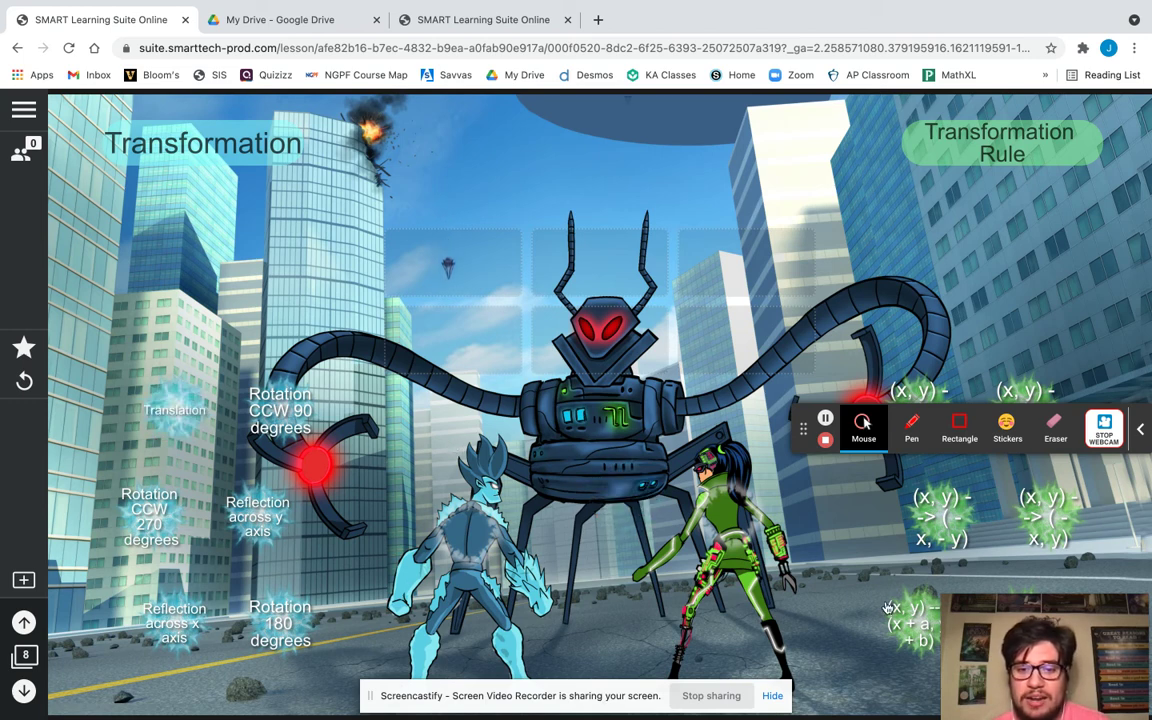
left_click(913, 623)
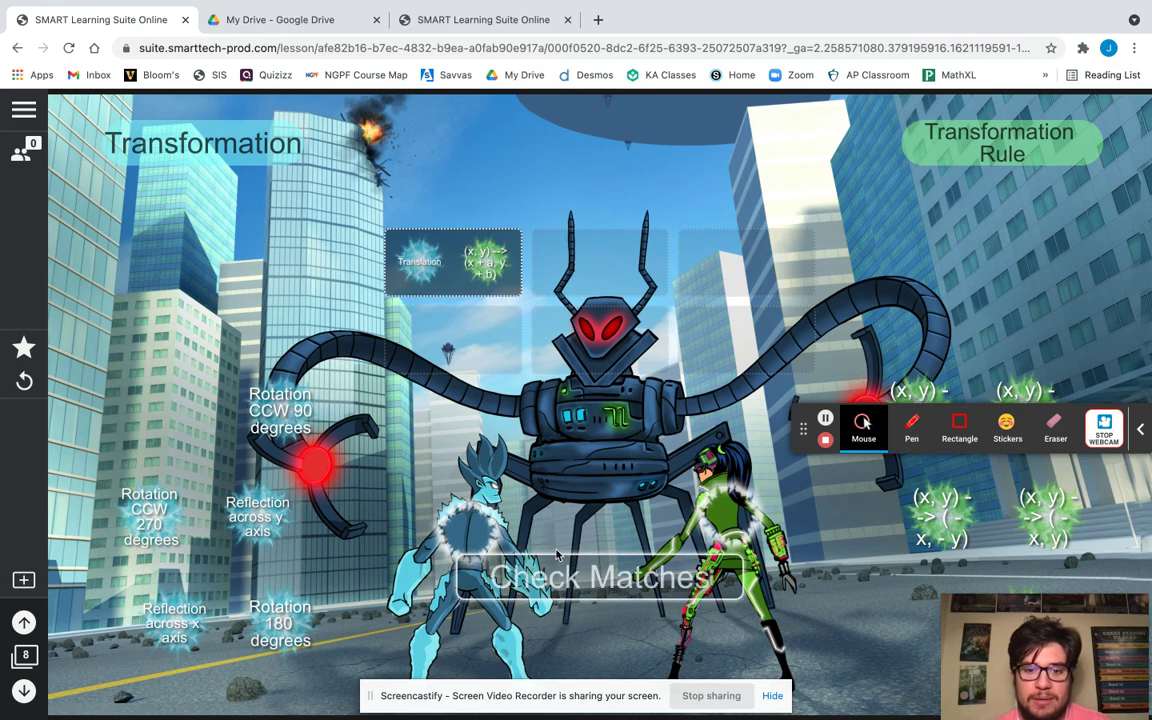
left_click(573, 593)
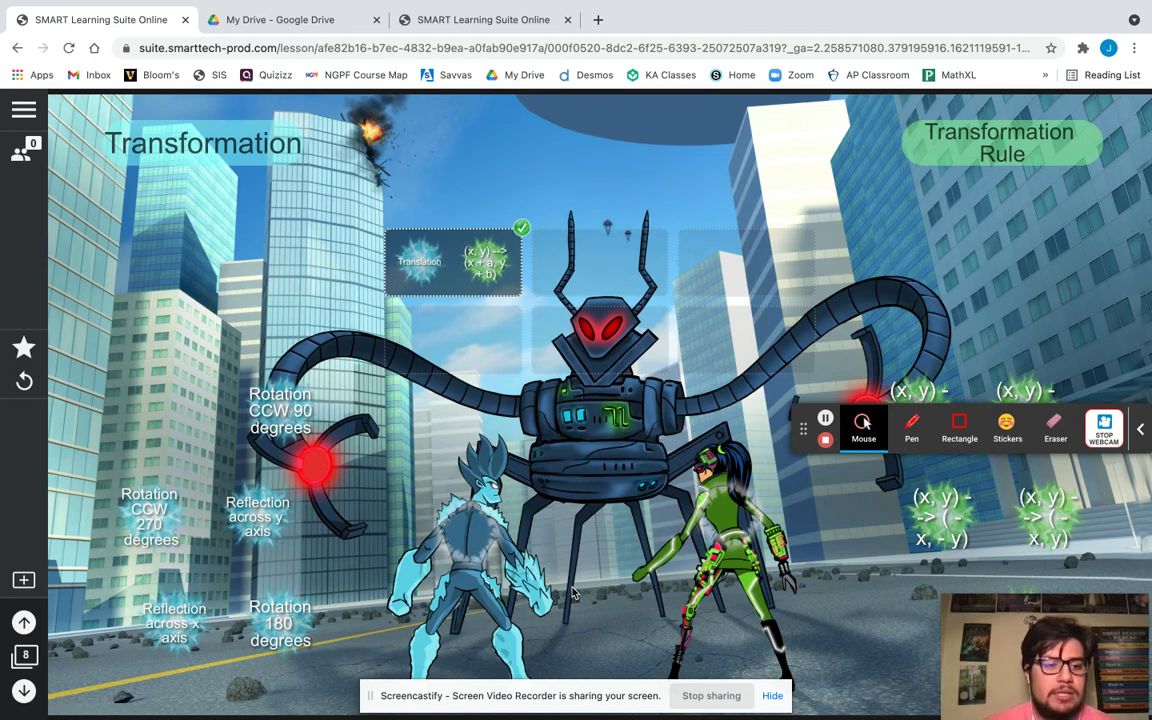
left_click(24, 346)
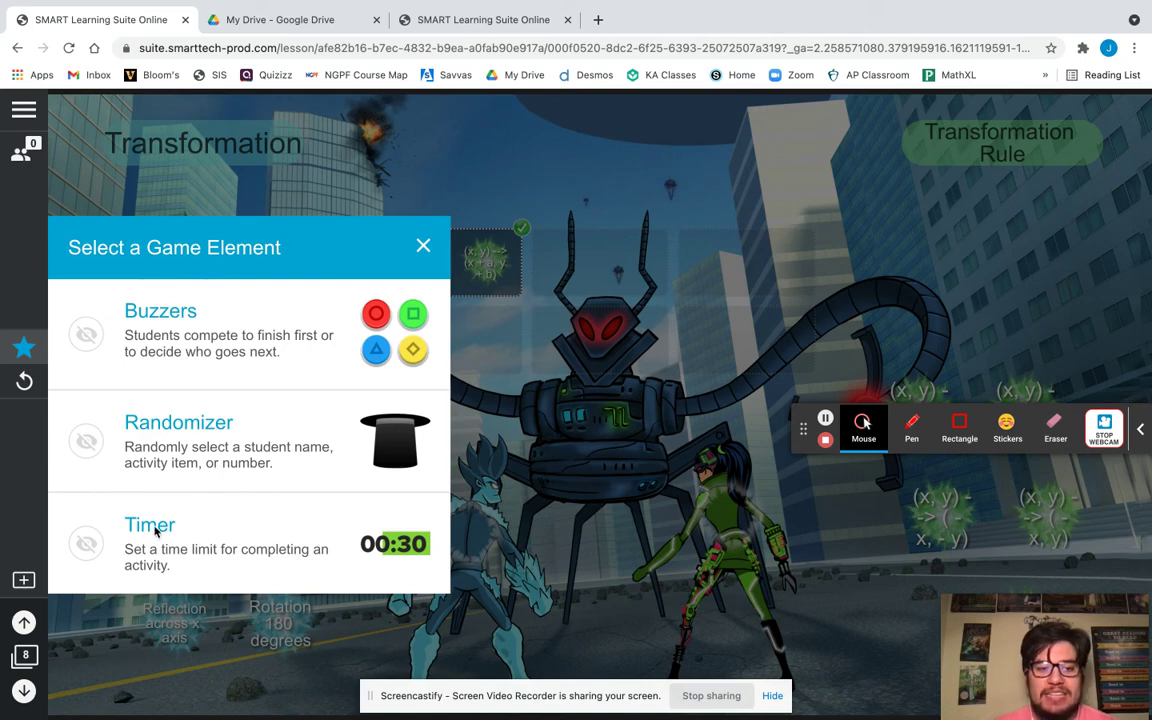
Add a 2-minute Timer that ends the activity when time runs out, and start it.
left_click(155, 532)
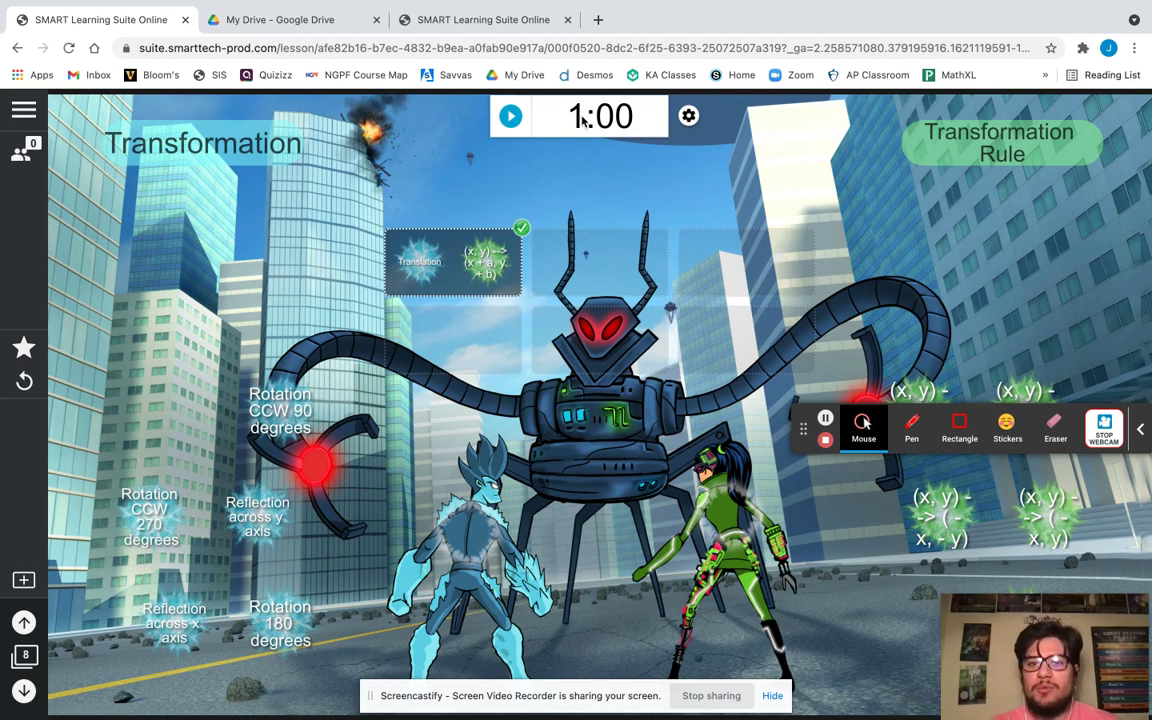
left_click(689, 116)
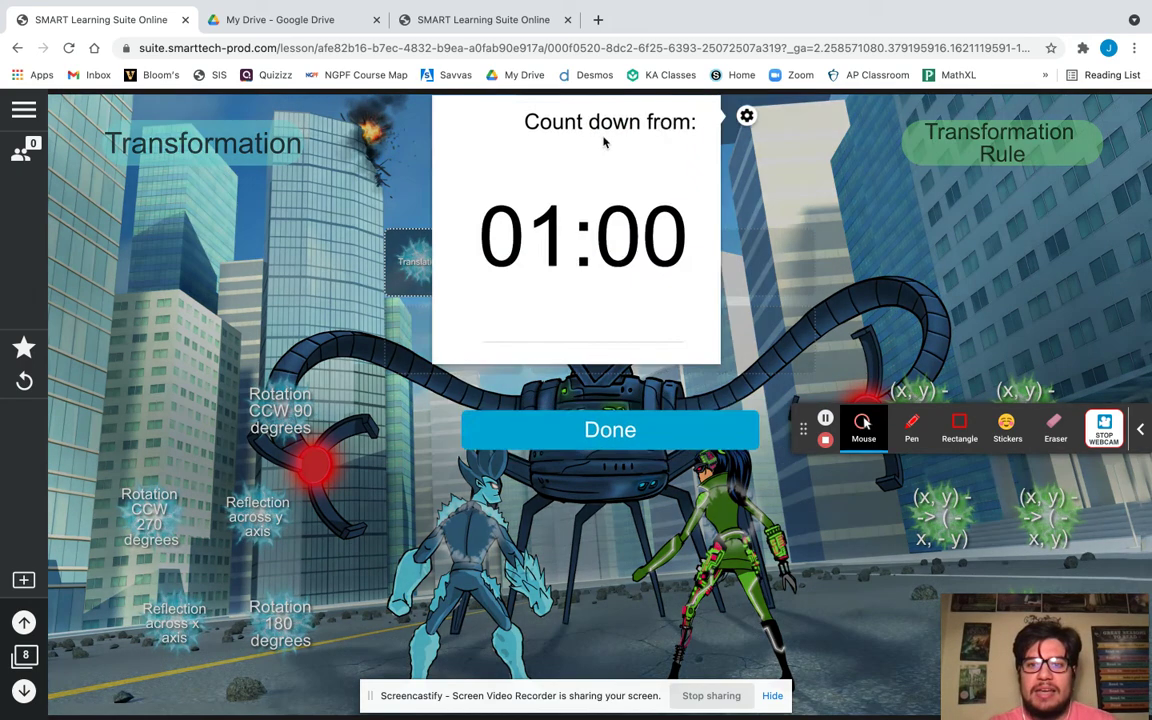
left_click(516, 190)
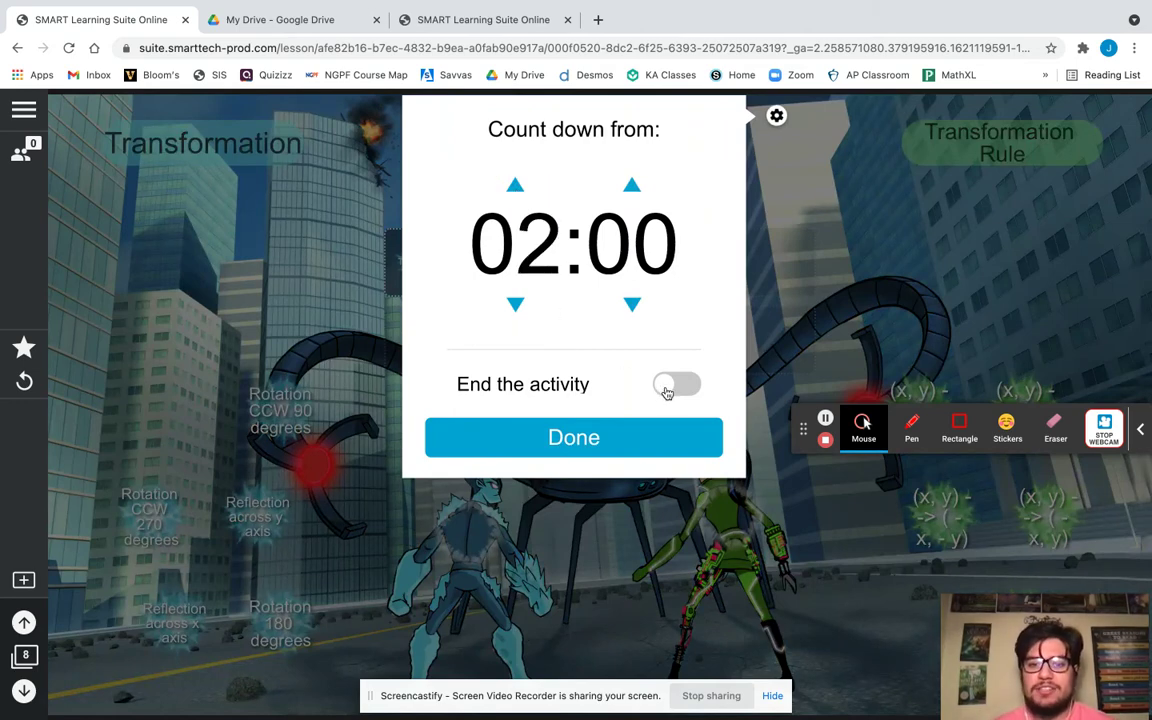
left_click(667, 390)
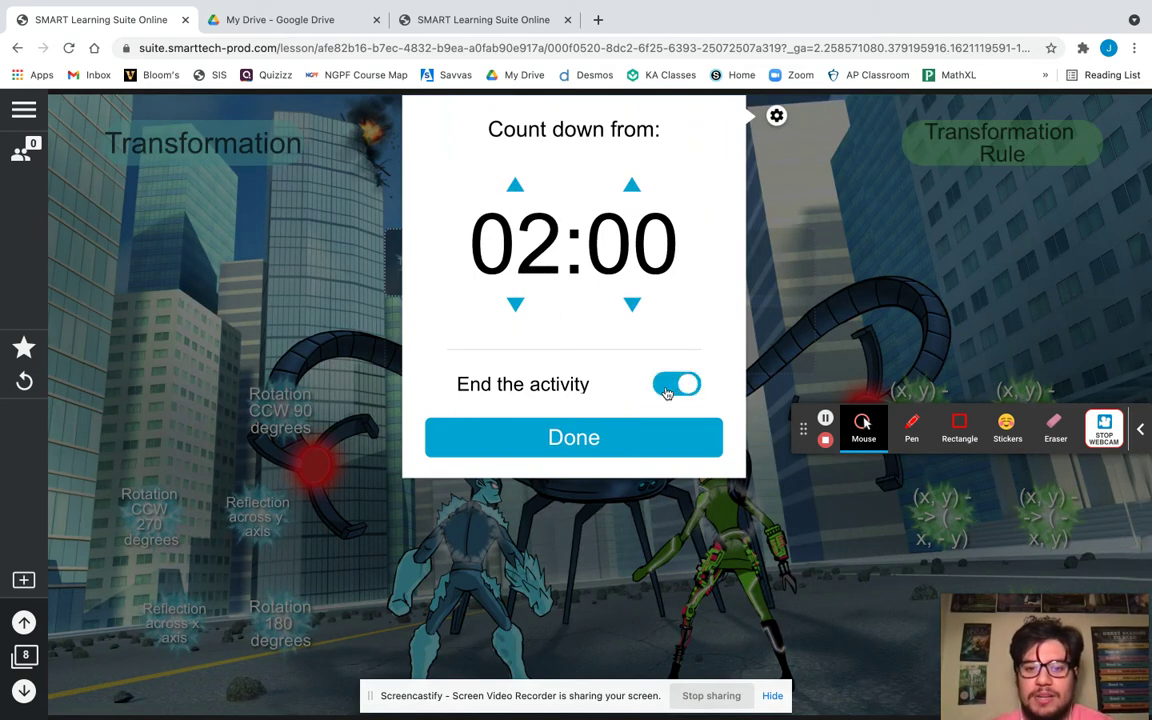
left_click(606, 440)
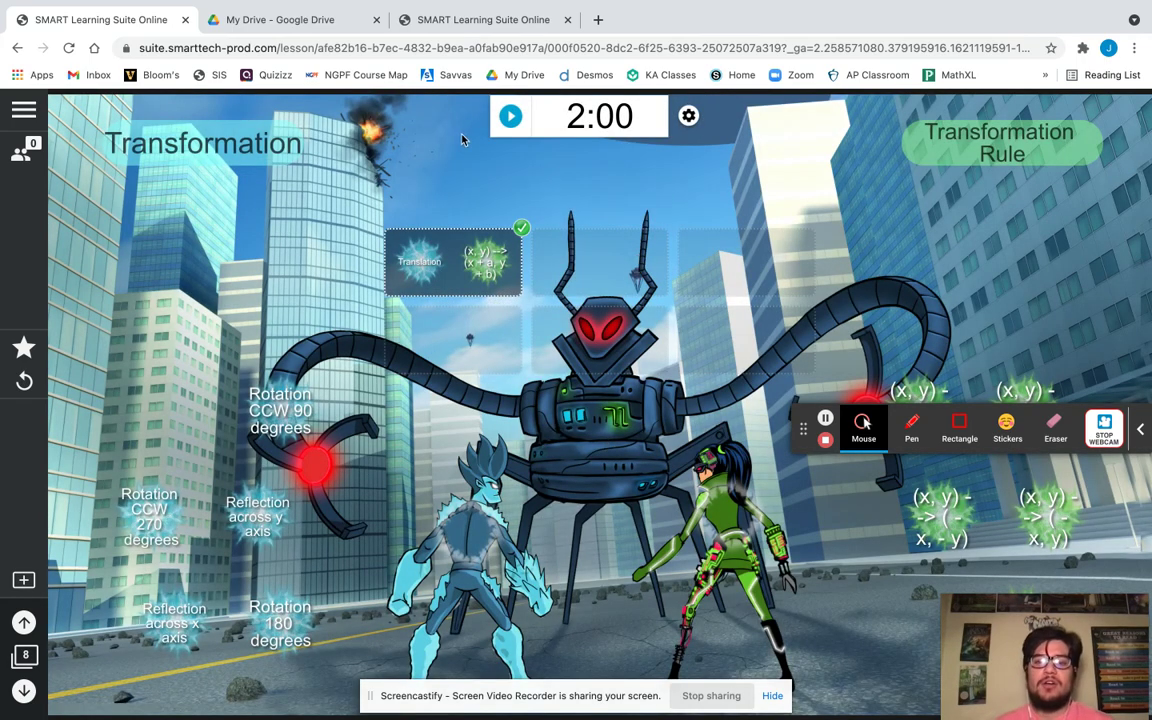
left_click(511, 117)
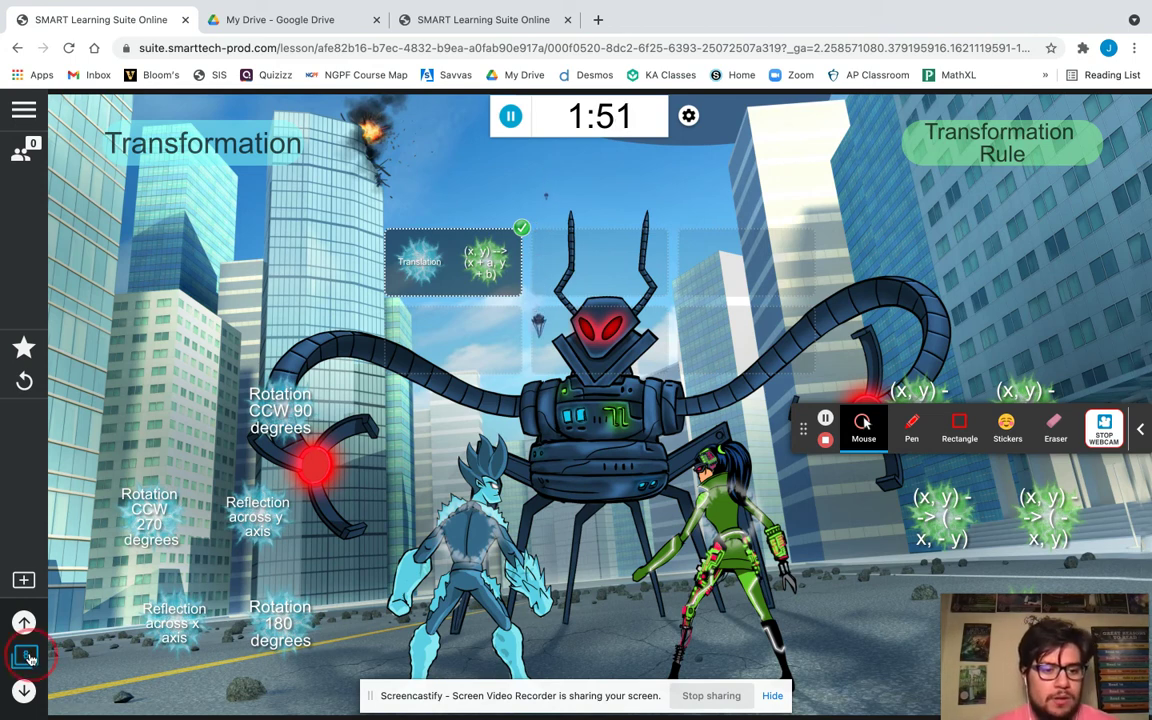
Browse the page thumbnails, select the Rotations slide, and open the class pacing panel.
left_click(26, 655)
scroll(125, 414, "down", 6)
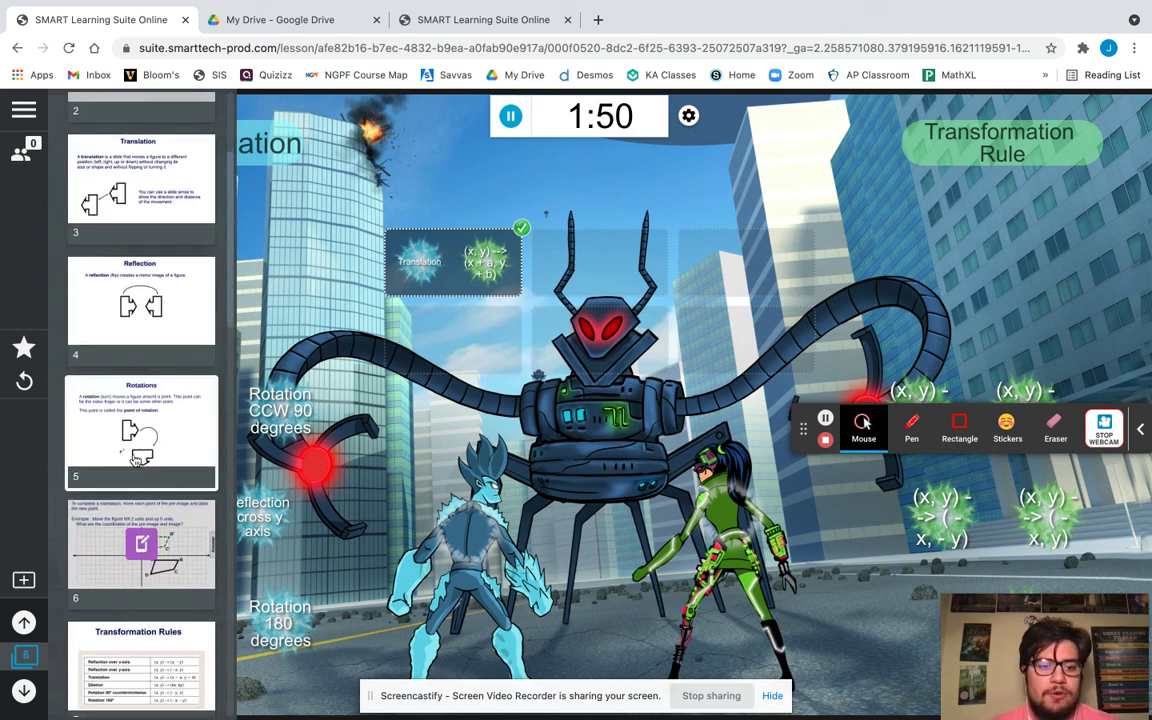
scroll(135, 460, "down", 5)
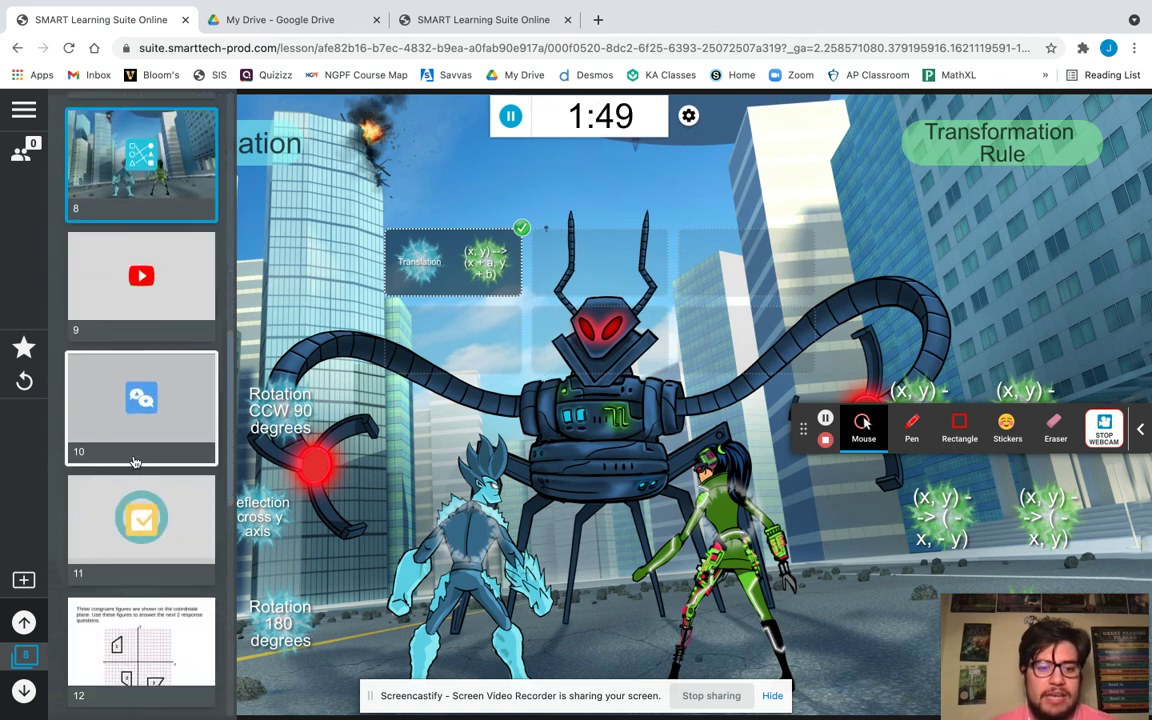
scroll(135, 462, "down", 2)
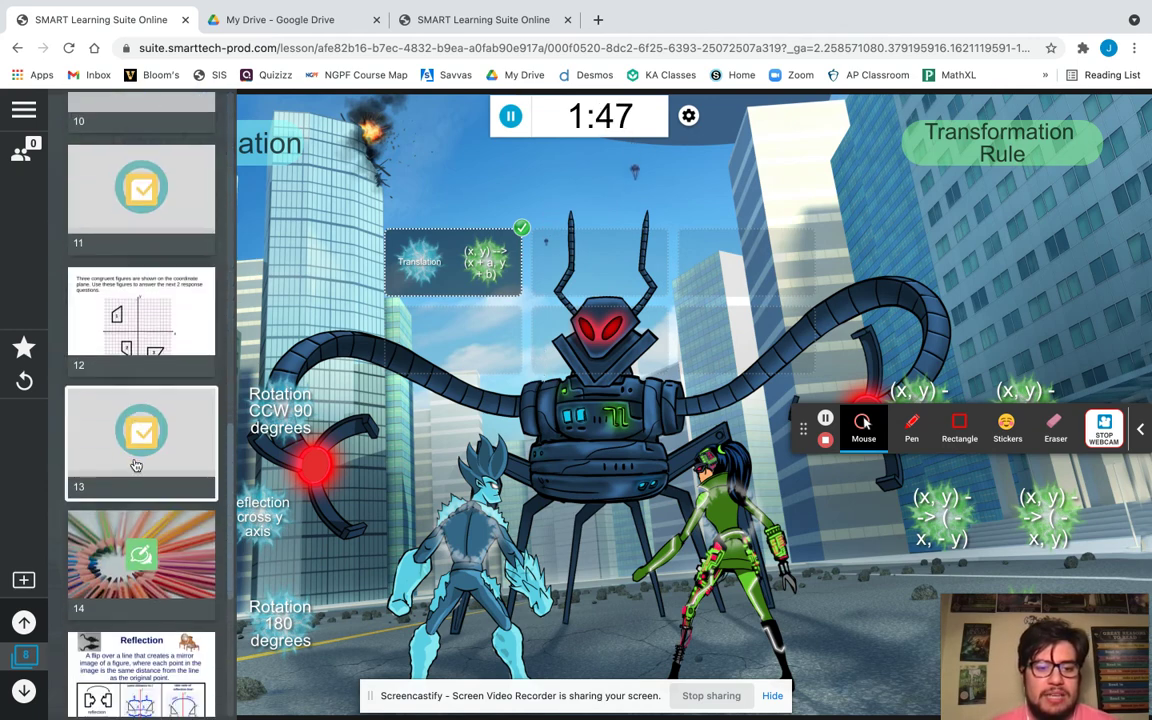
scroll(140, 490, "up", 12)
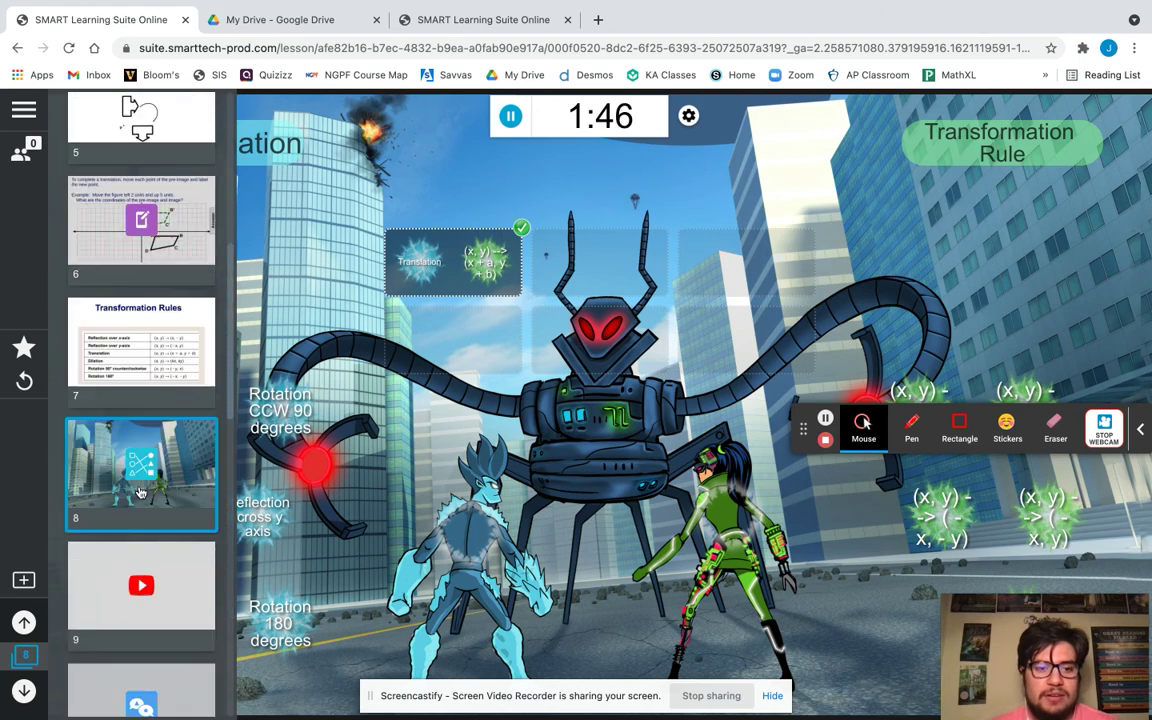
scroll(141, 492, "down", 2)
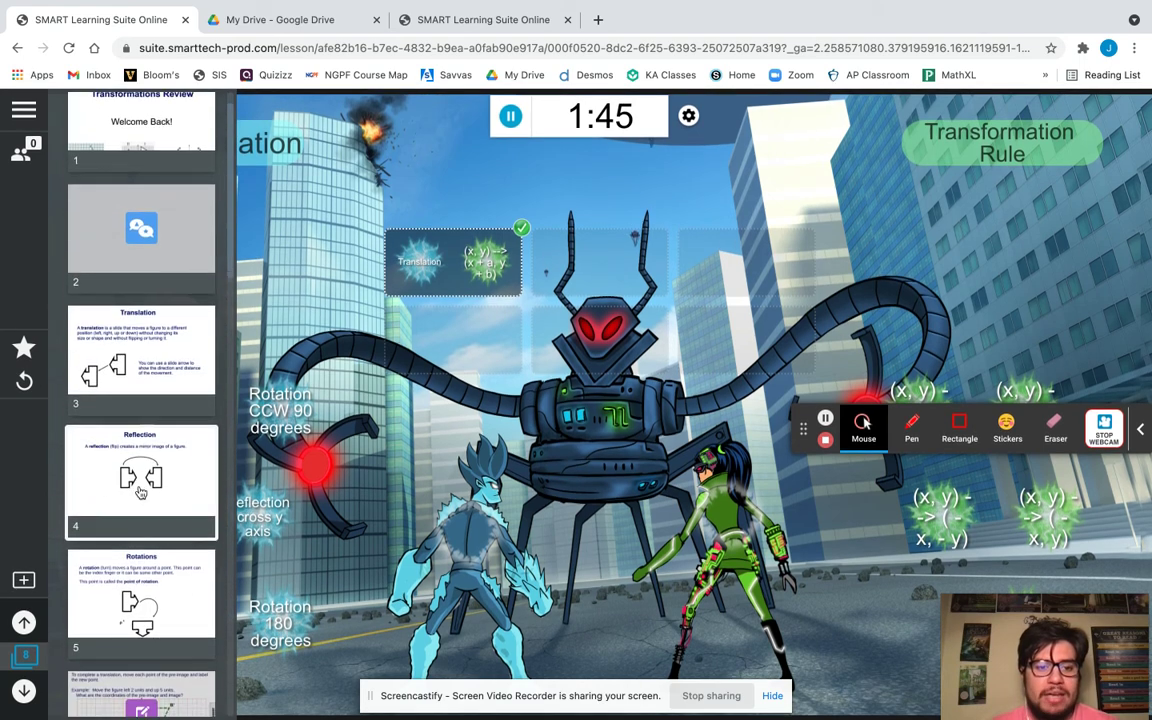
left_click(150, 497)
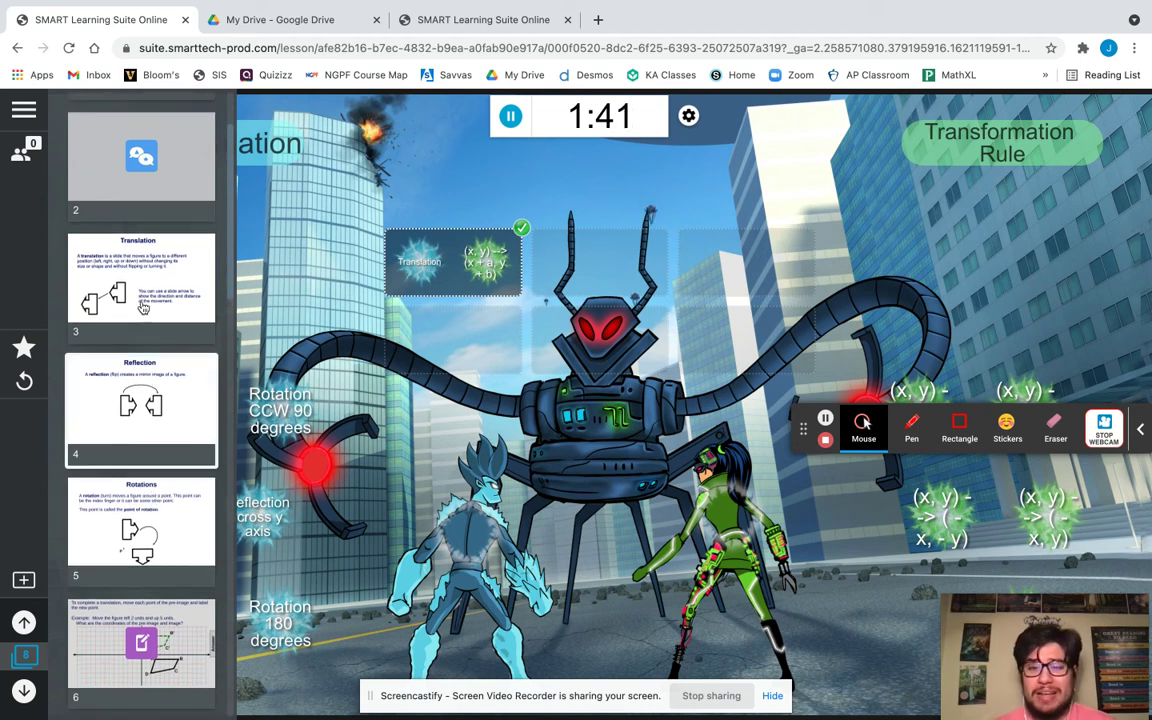
left_click(24, 158)
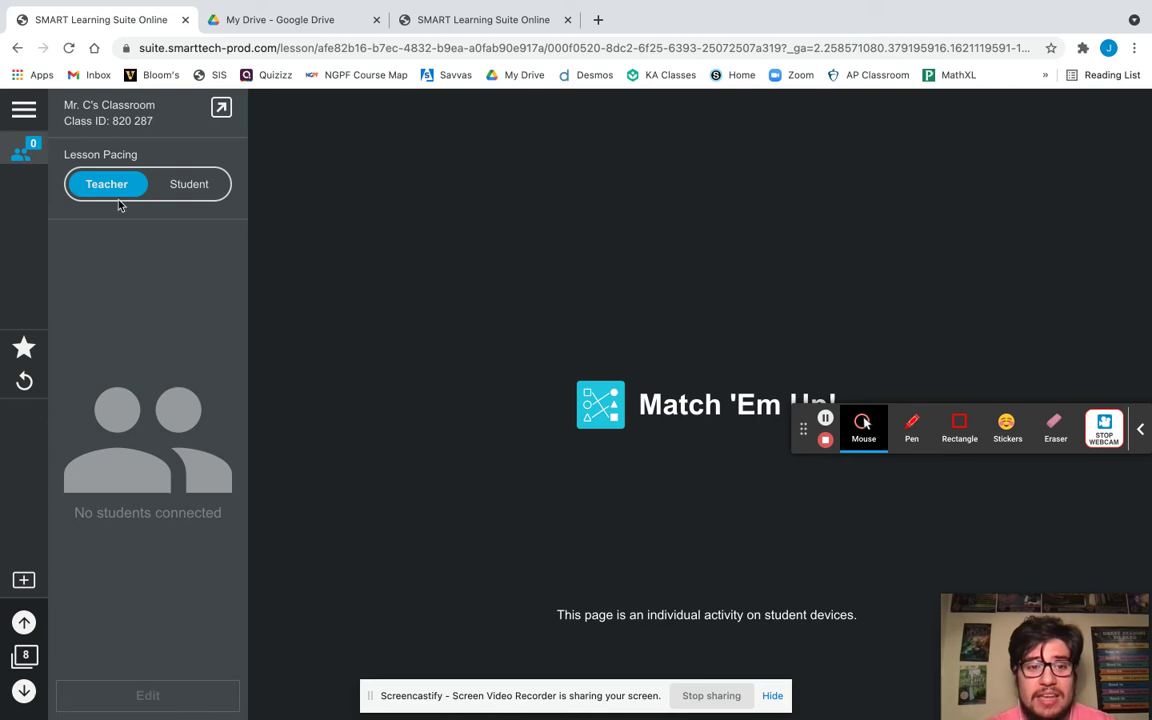
left_click(192, 187)
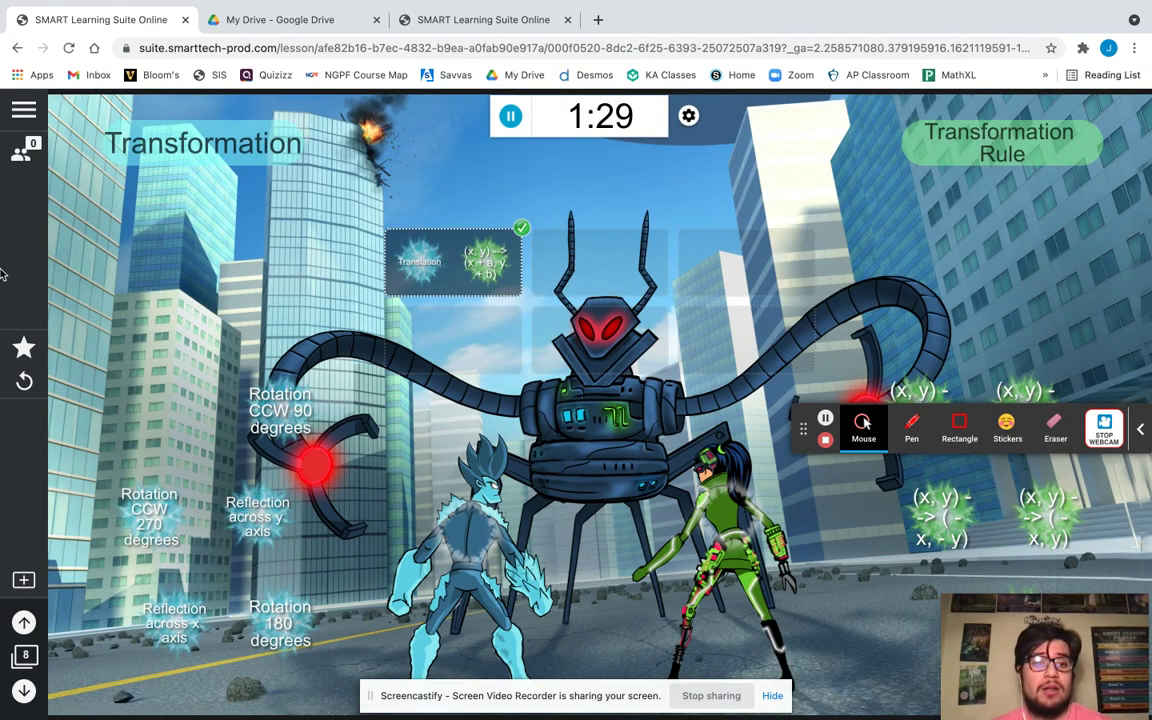
left_click(22, 155)
left_click(23, 157)
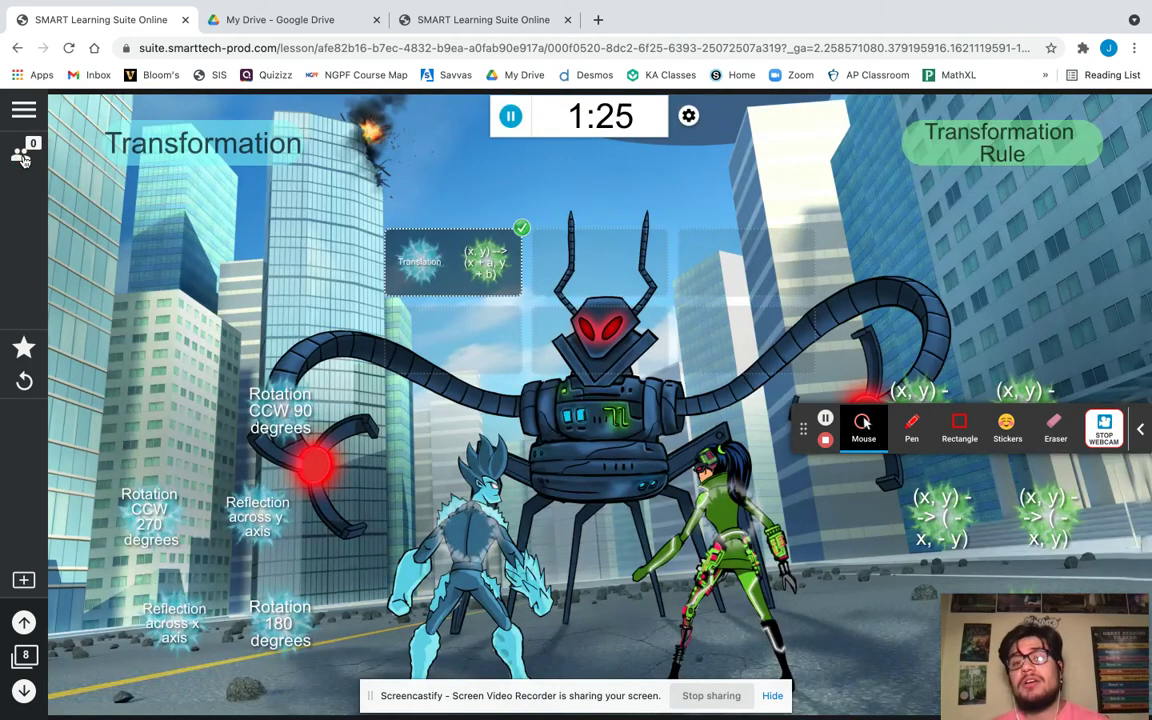
left_click(22, 155)
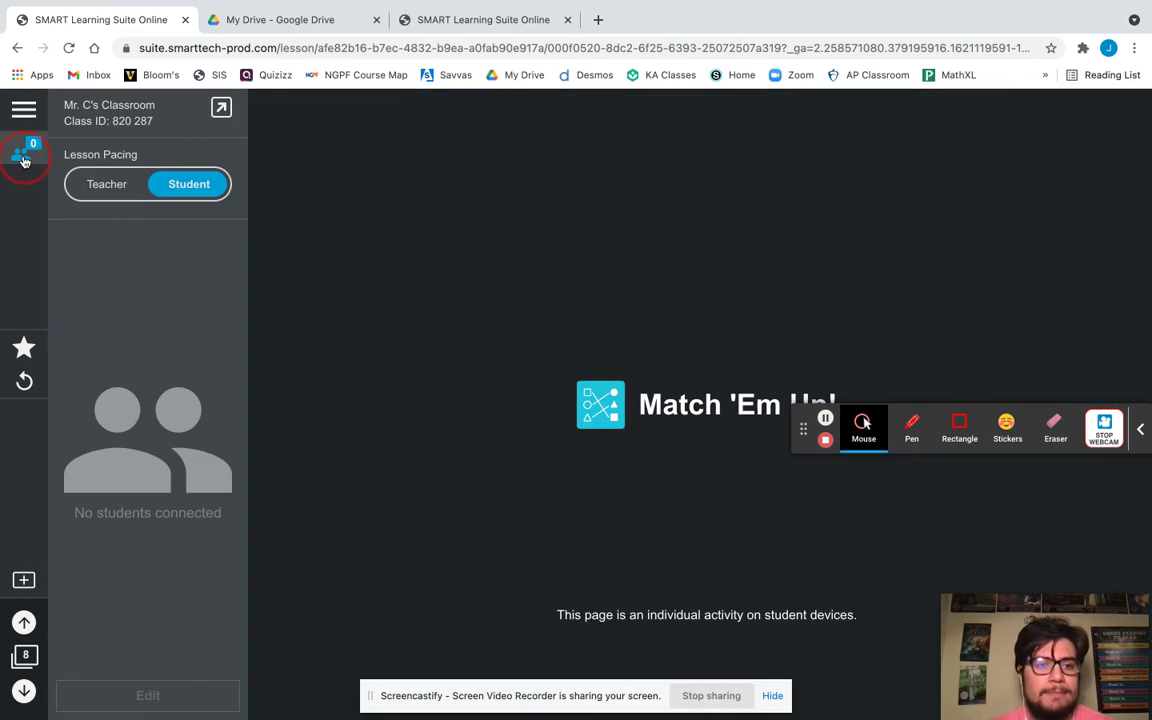
left_click(102, 188)
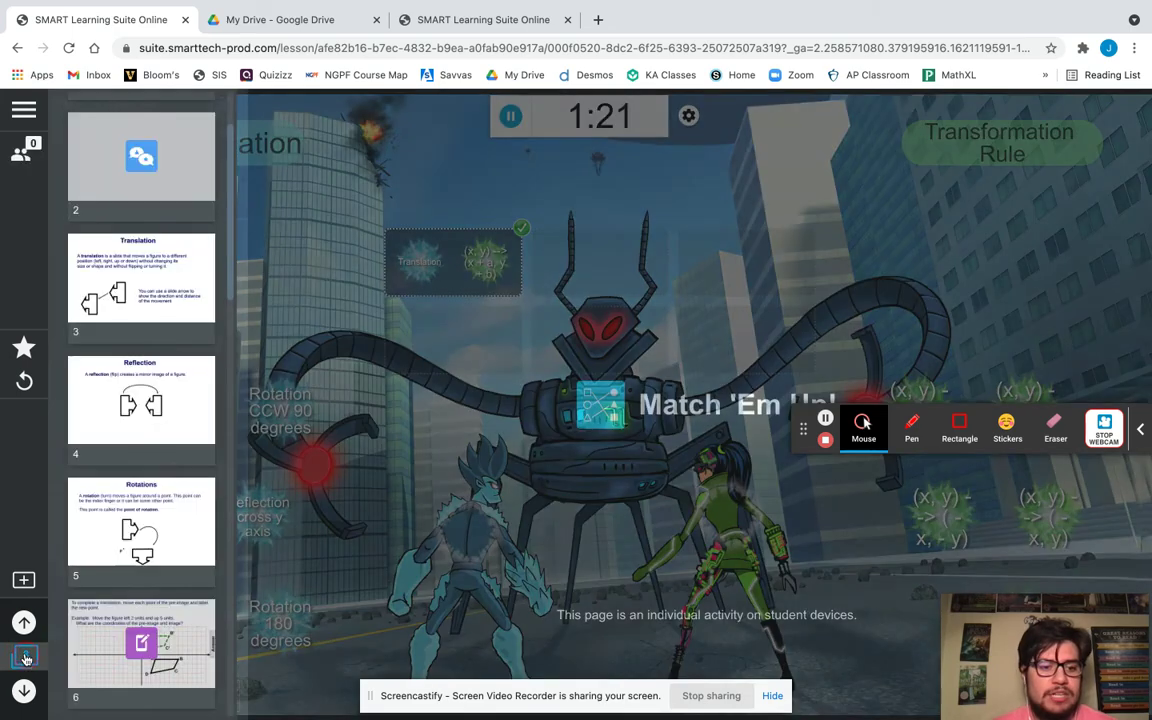
left_click(24, 655)
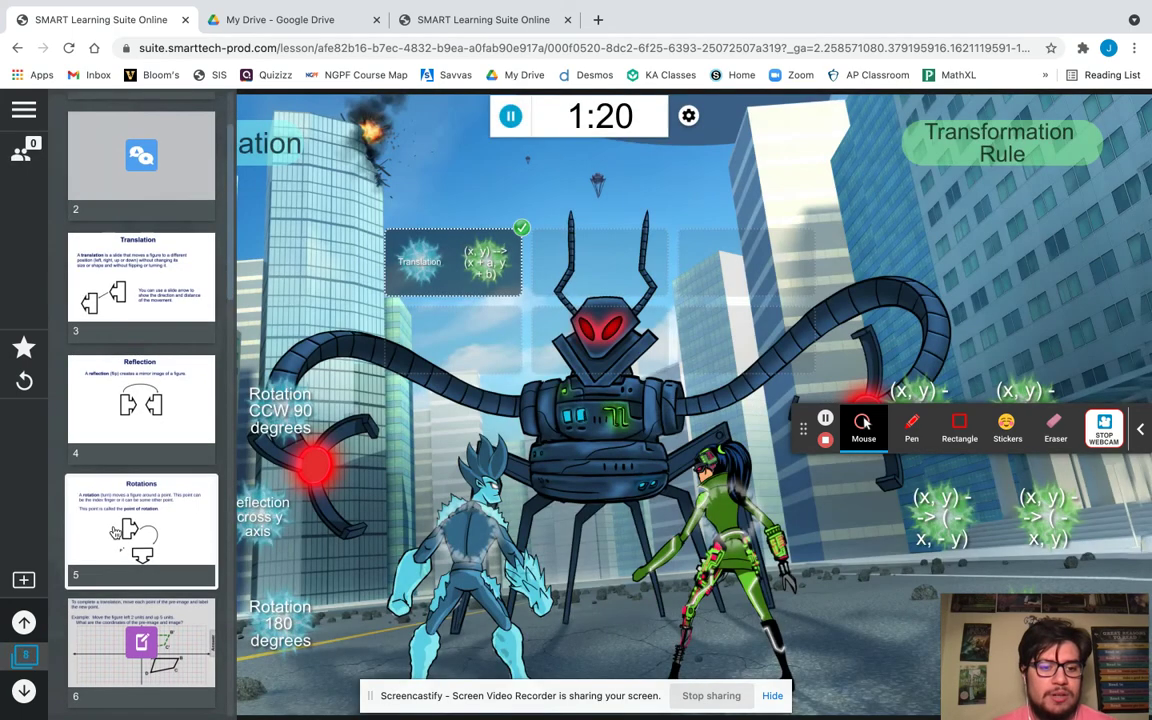
Jump to the title page from the thumbnails, then open page 12 with three congruent figures.
scroll(100, 555, "down", 10)
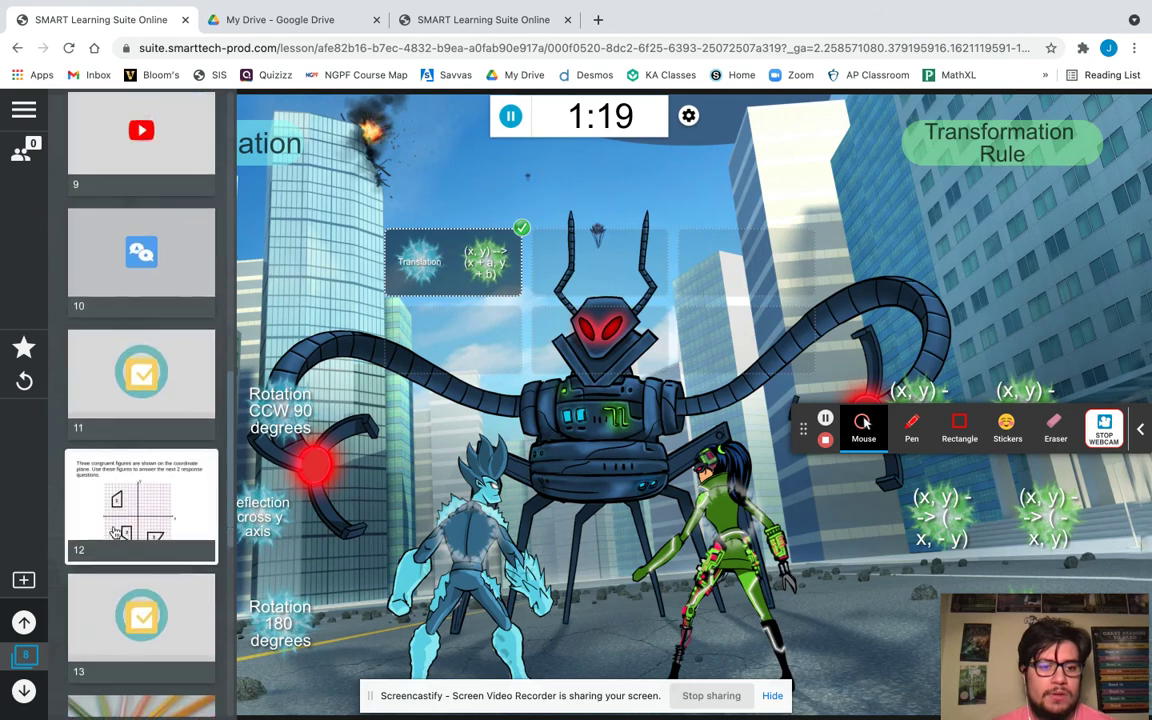
scroll(115, 185, "up", 10)
left_click(115, 184)
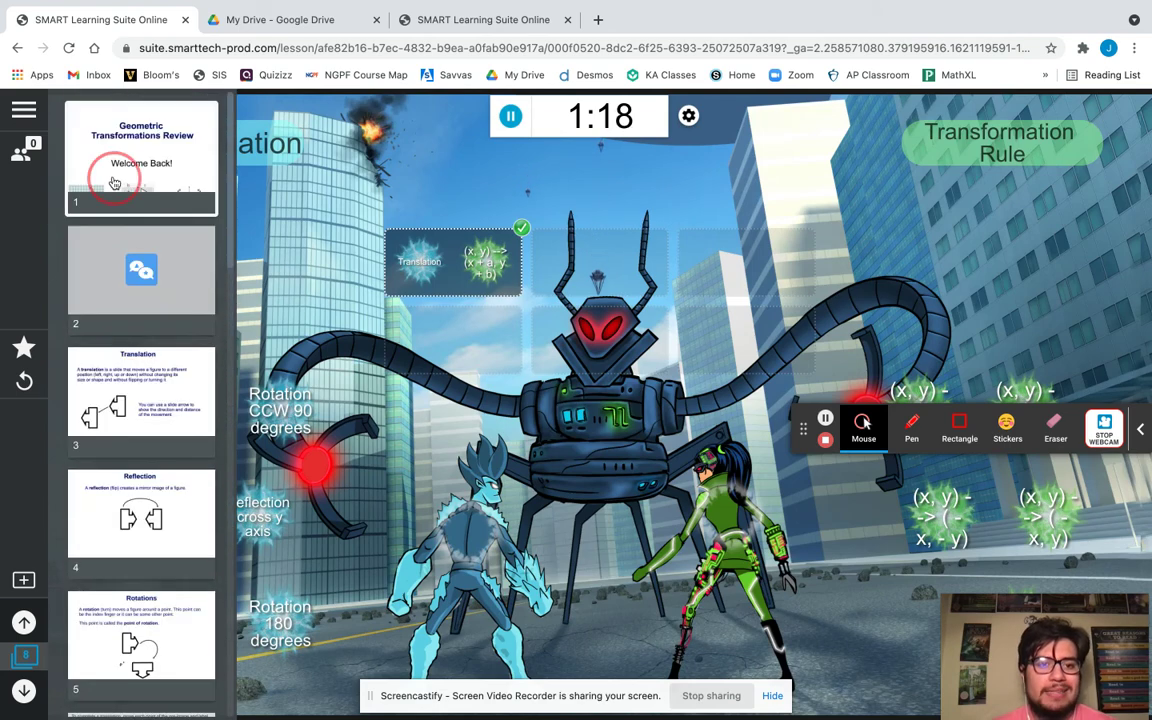
scroll(130, 512, "down", 6)
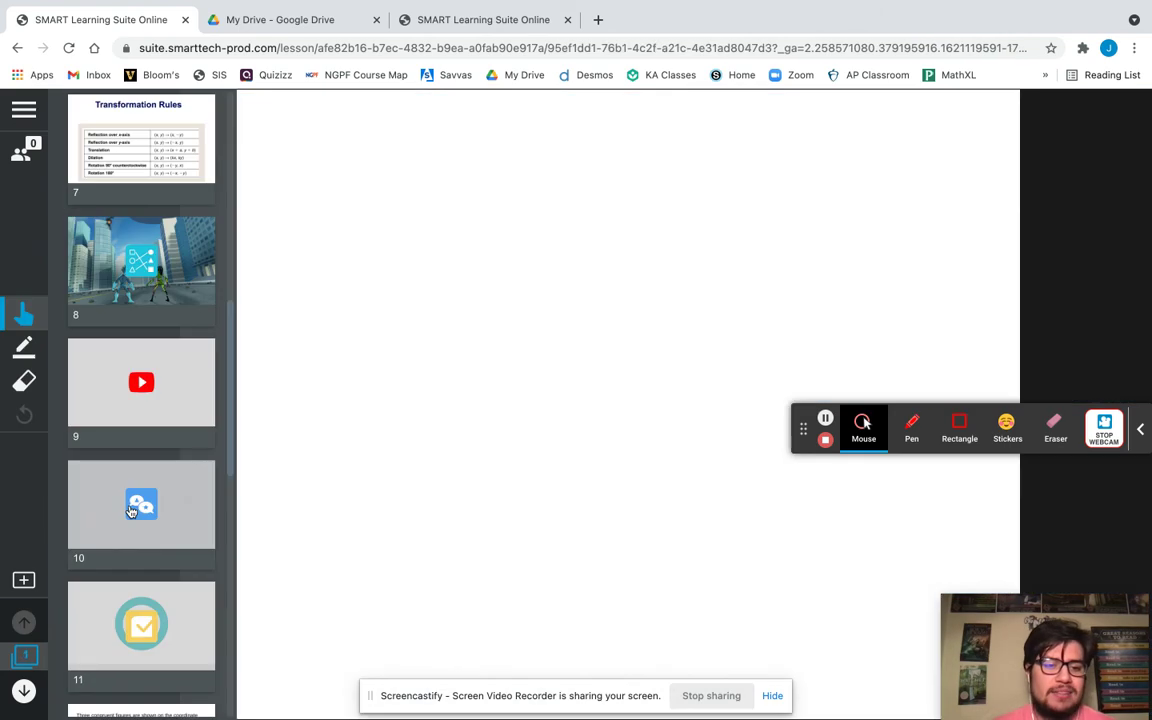
scroll(131, 511, "down", 2)
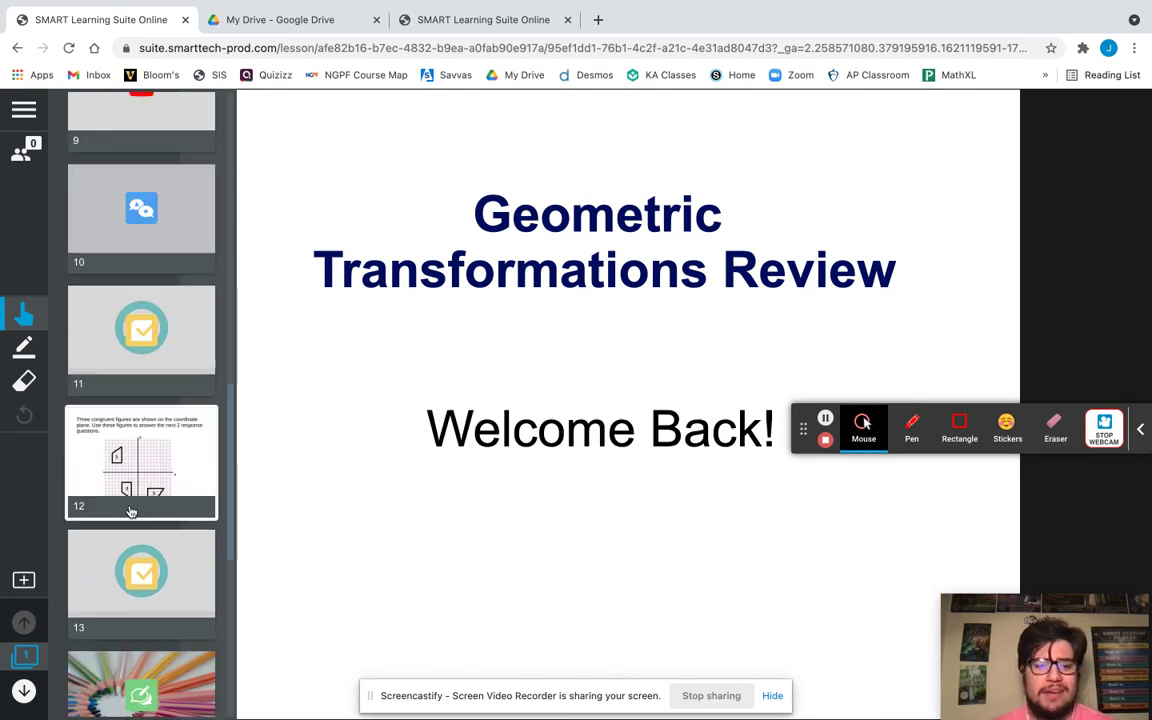
left_click(138, 473)
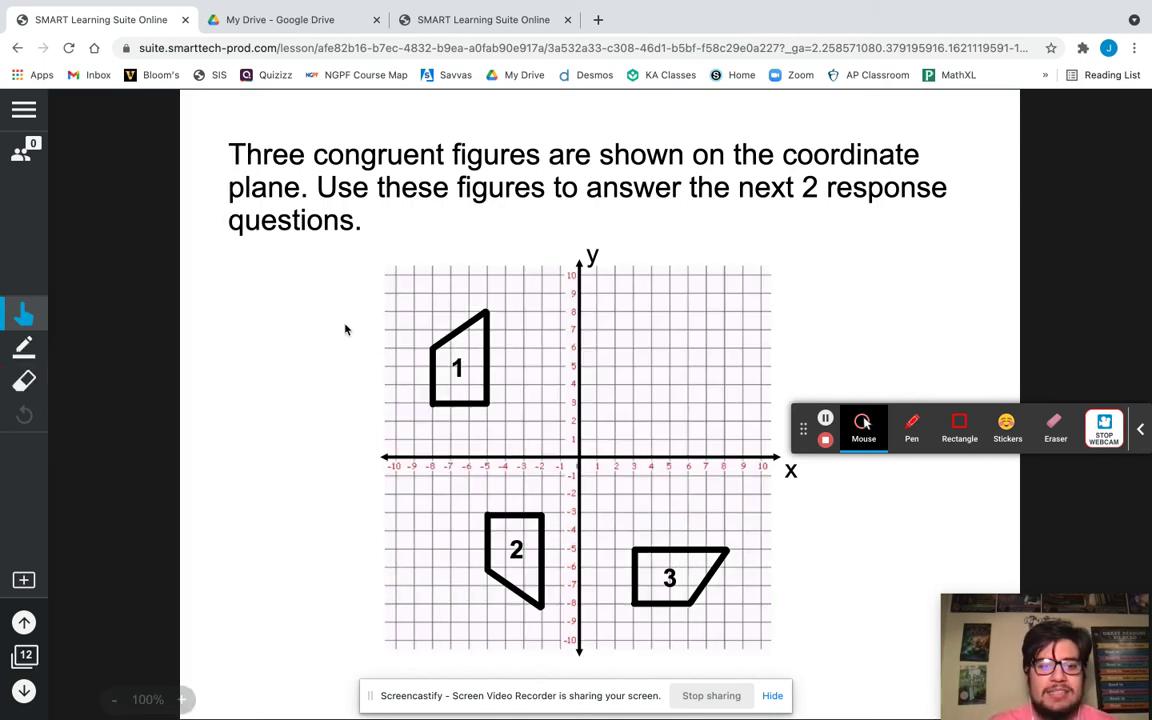
With the Pen, draw a curved stroke and an arrow from figure 1 toward figure 2.
left_click(24, 352)
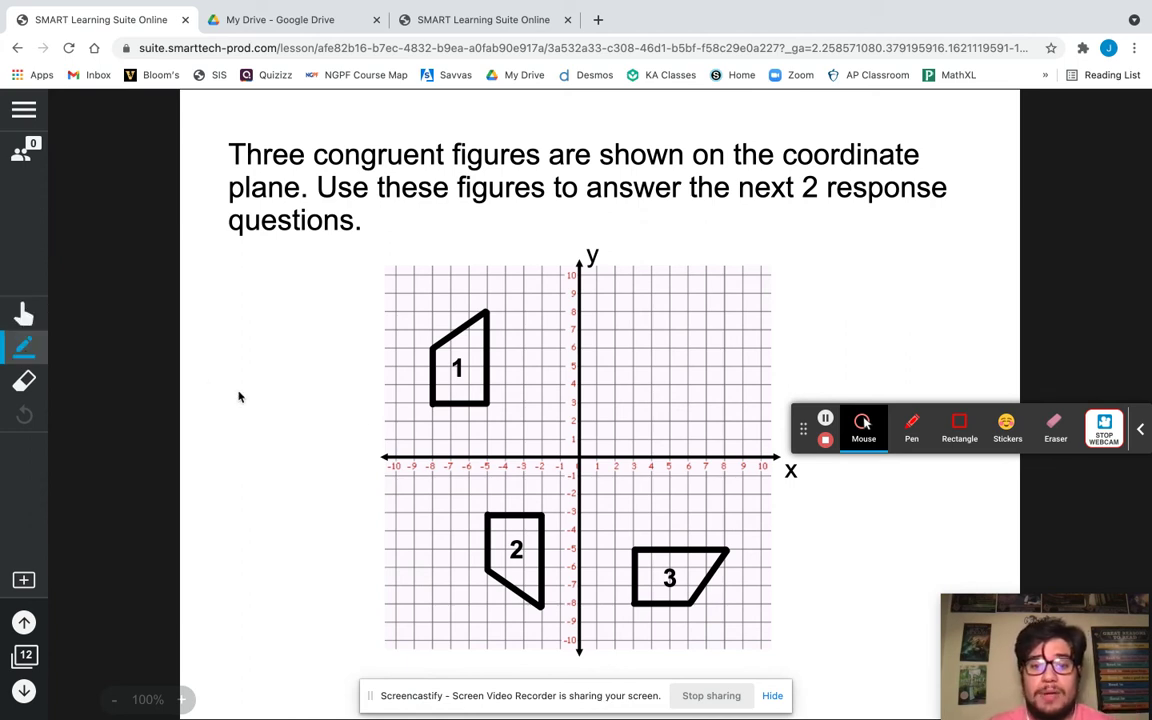
mouse_move(515, 403)
left_mouse_down()
mouse_move(537, 410)
mouse_move(555, 510)
left_mouse_up()
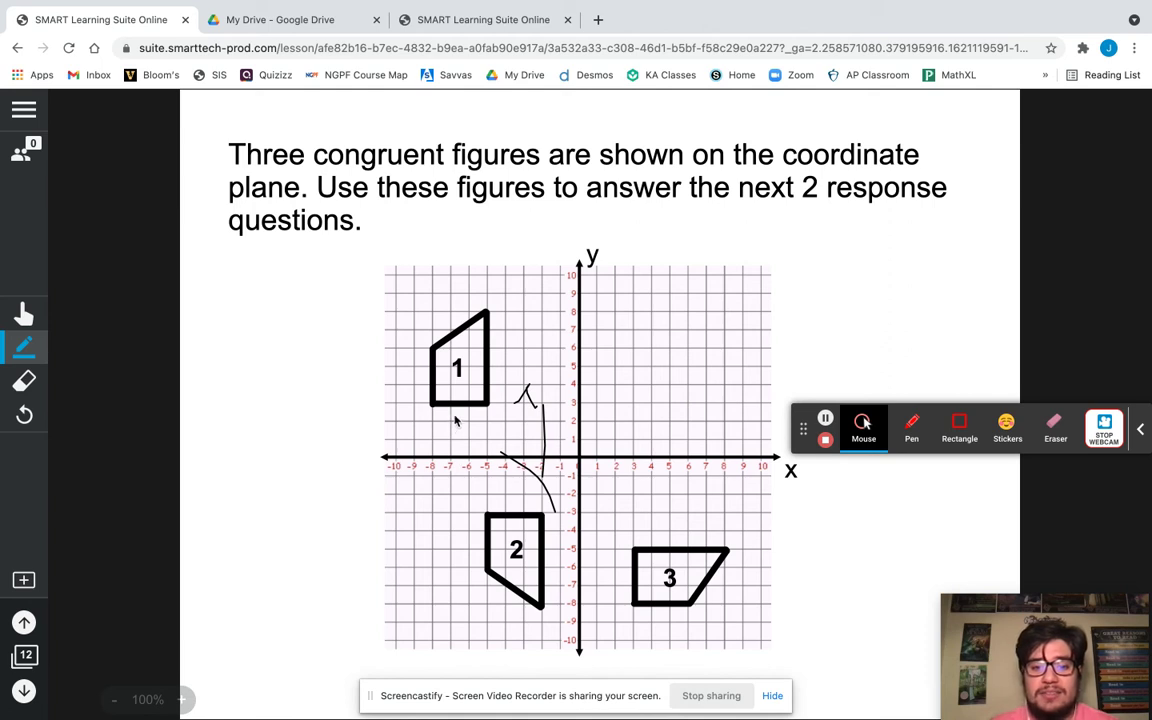
left_click(455, 417)
left_click_drag(450, 483, 463, 496)
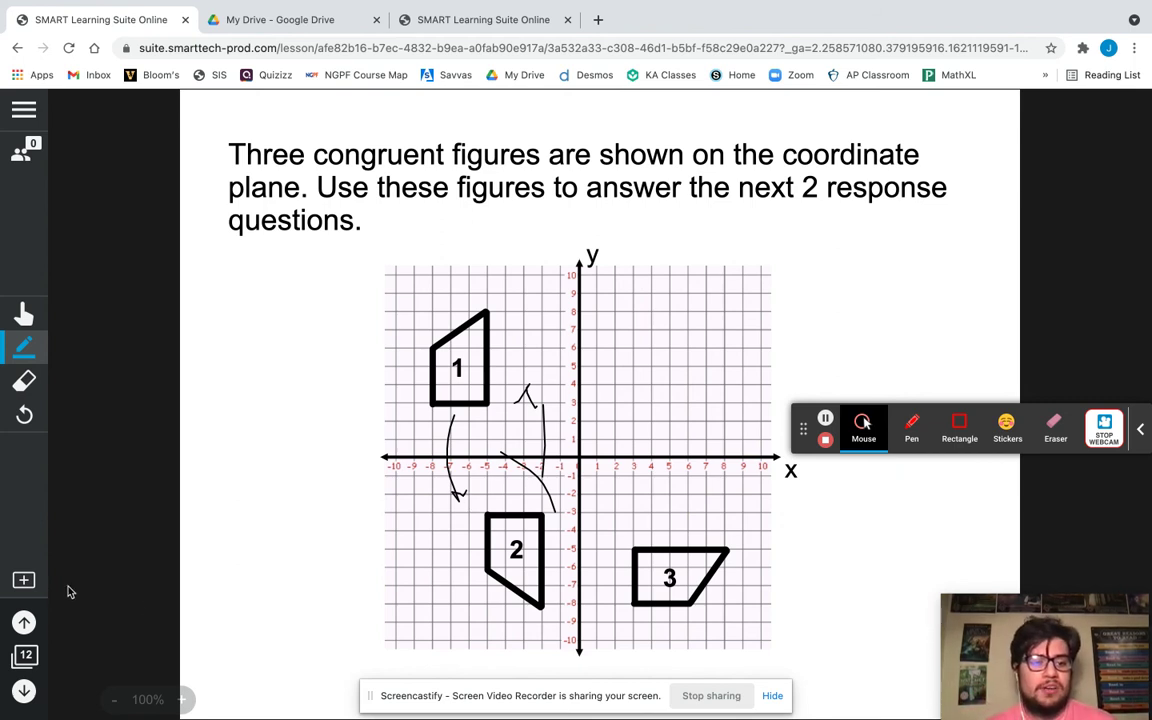
left_click(24, 580)
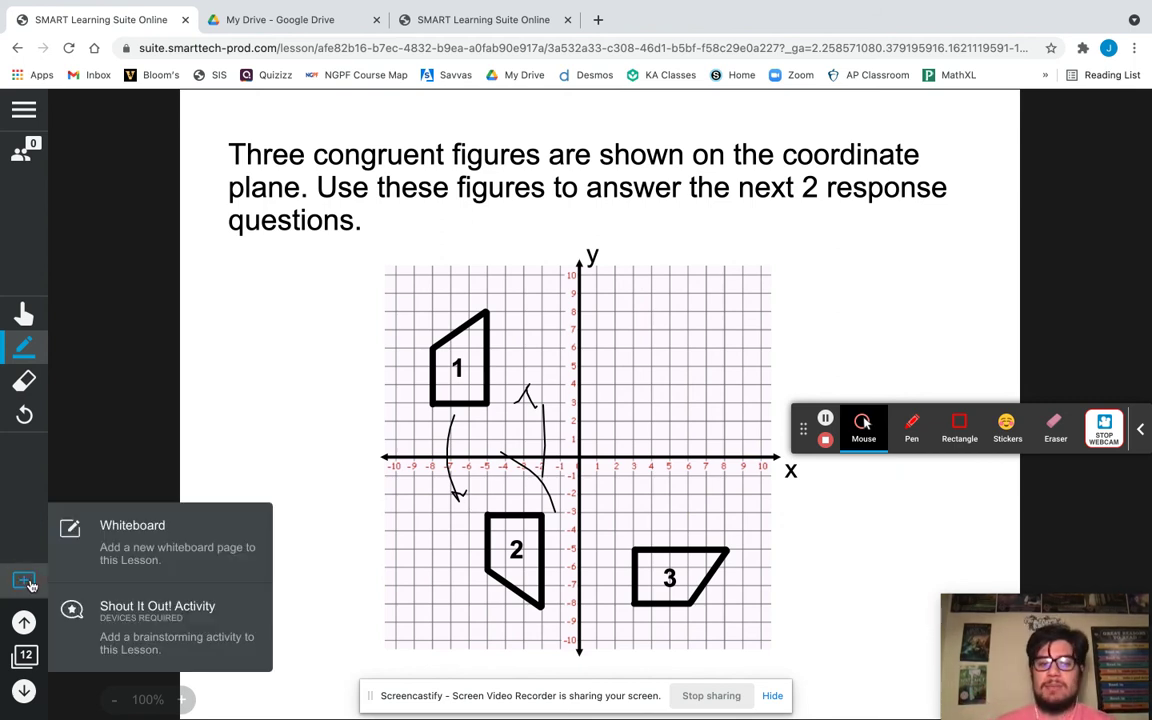
Add a blank whiteboard page after page 12 and set the pen to its thickest width.
left_click(116, 538)
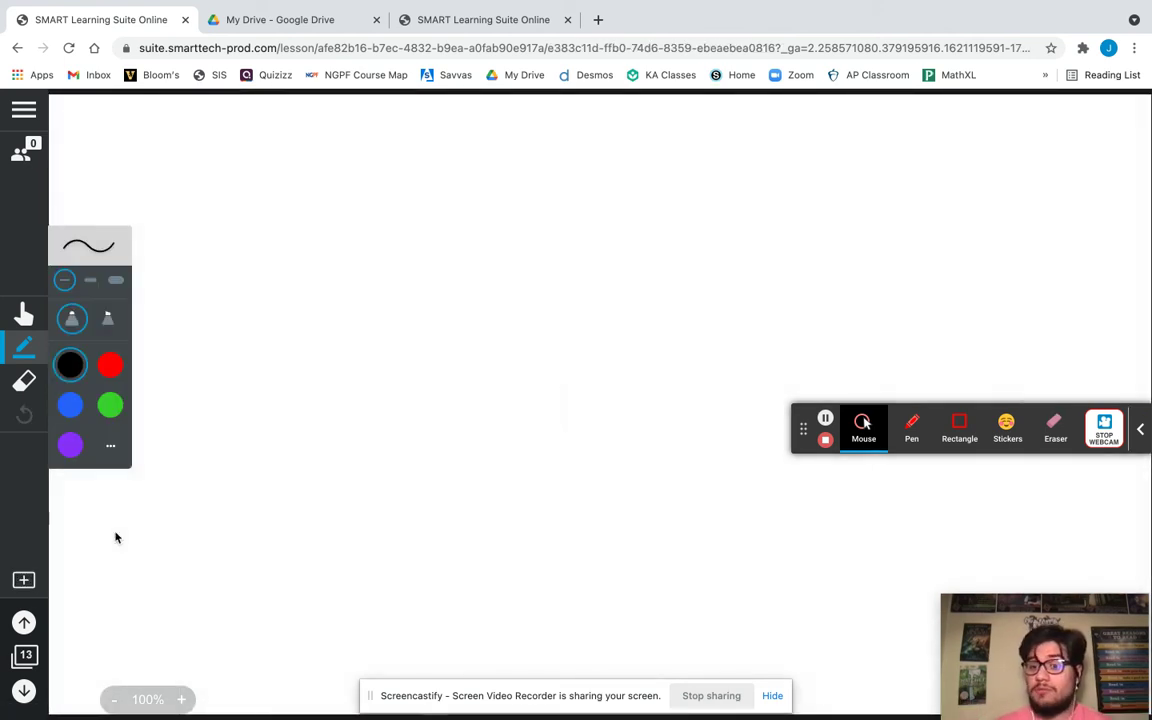
left_click(116, 280)
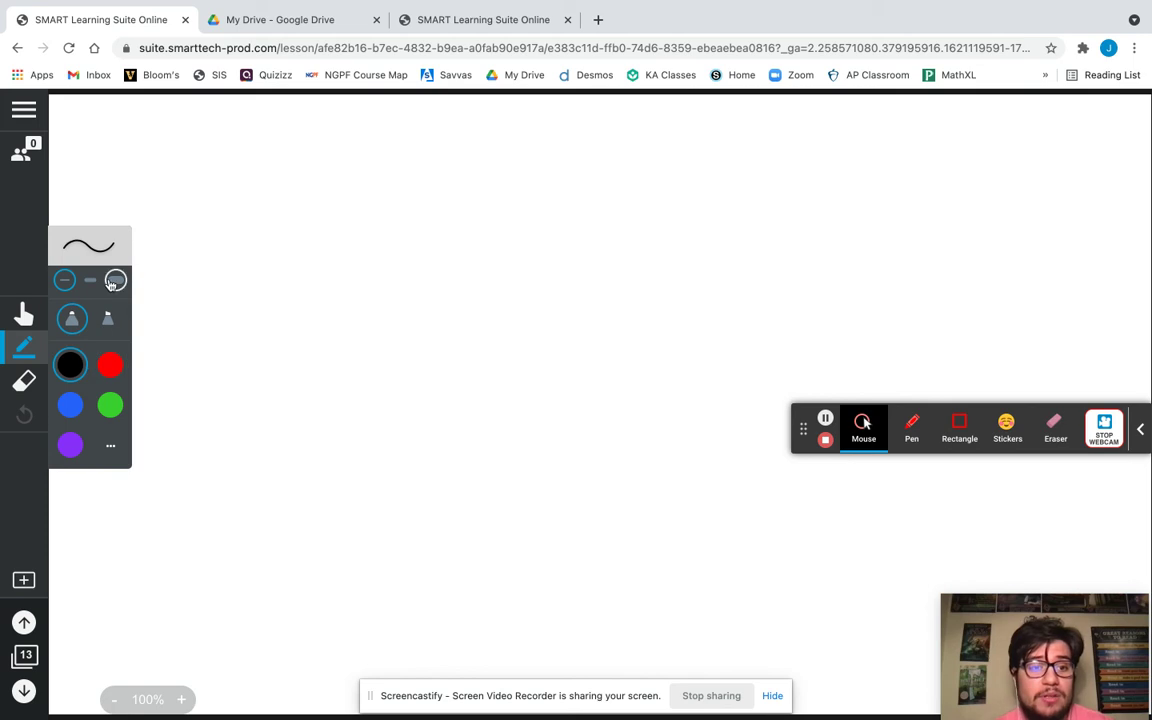
left_click(24, 580)
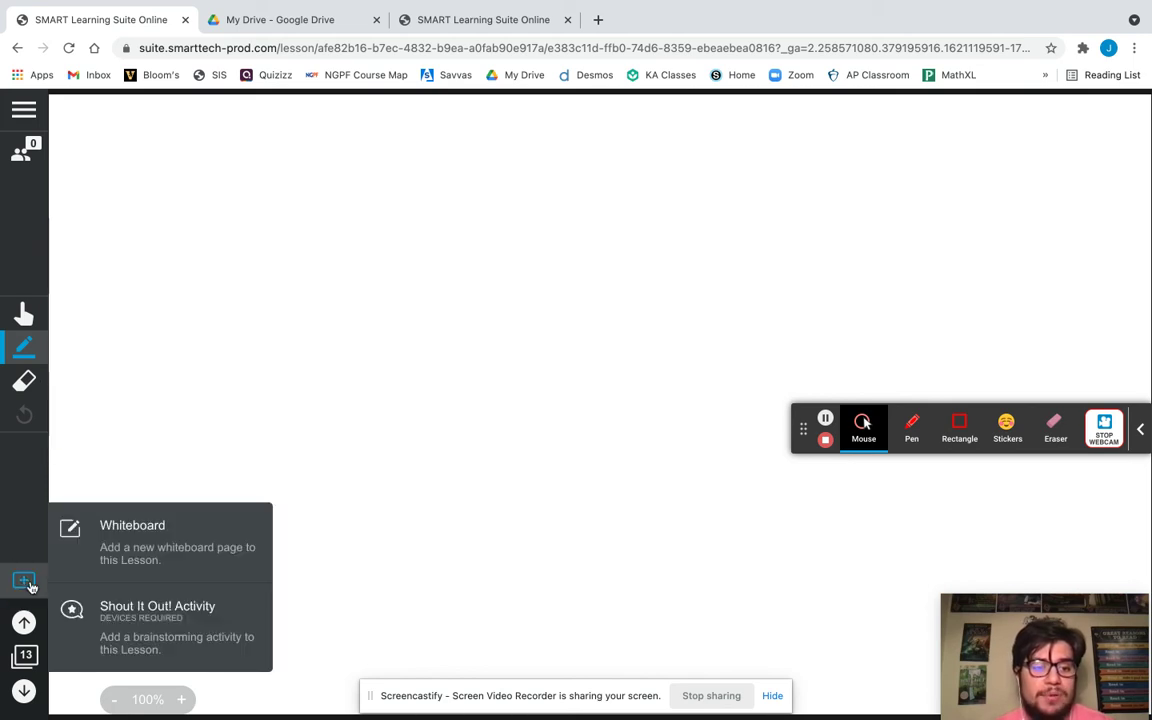
left_click(217, 382)
Sketch a thick black triangle crossed by several freehand lines.
mouse_move(297, 250)
left_mouse_down()
mouse_move(422, 237)
mouse_move(486, 267)
mouse_move(297, 244)
left_mouse_up()
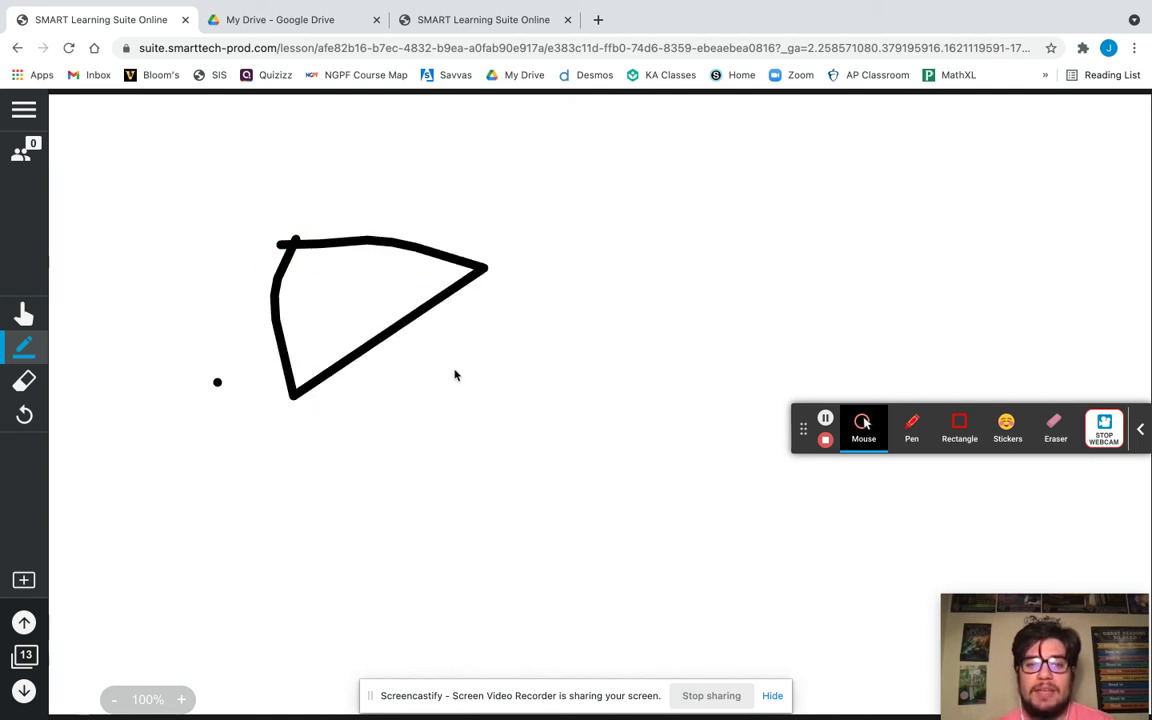
left_click_drag(368, 284, 464, 392)
mouse_move(476, 232)
left_mouse_down()
mouse_move(472, 391)
mouse_move(342, 278)
mouse_move(365, 258)
left_mouse_up()
left_click_drag(461, 212, 462, 209)
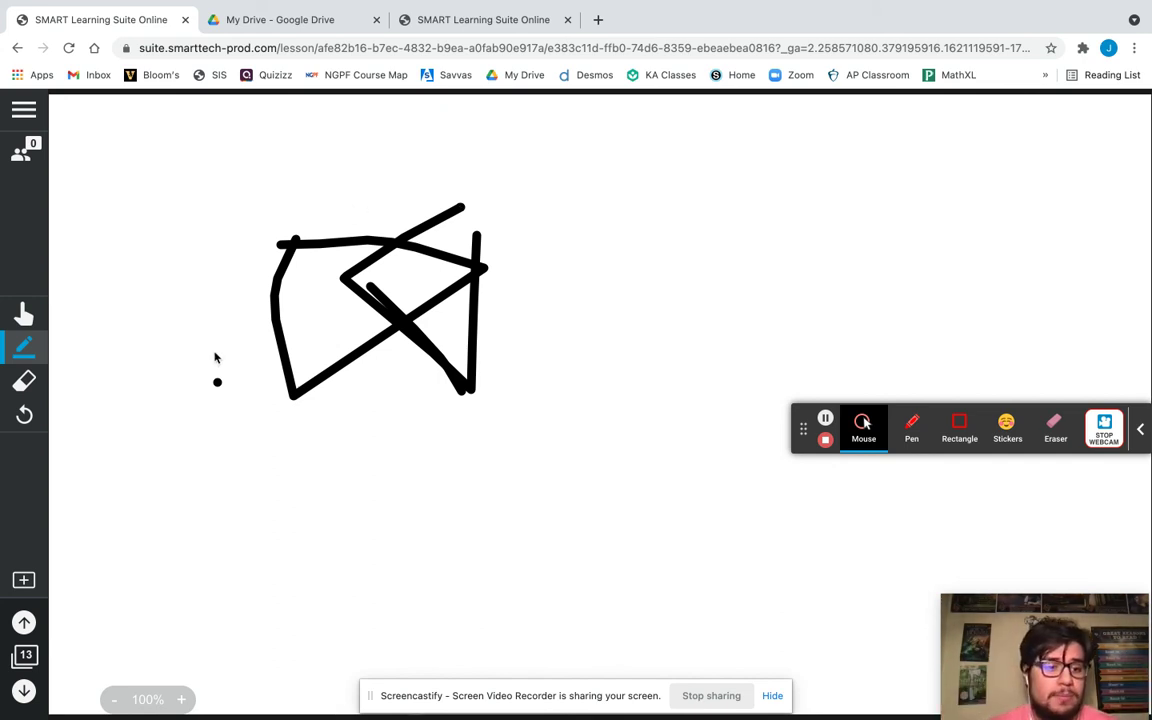
Reset page 13 to blank, browse the page thumbnails, and open the class pacing panel.
left_click(24, 413)
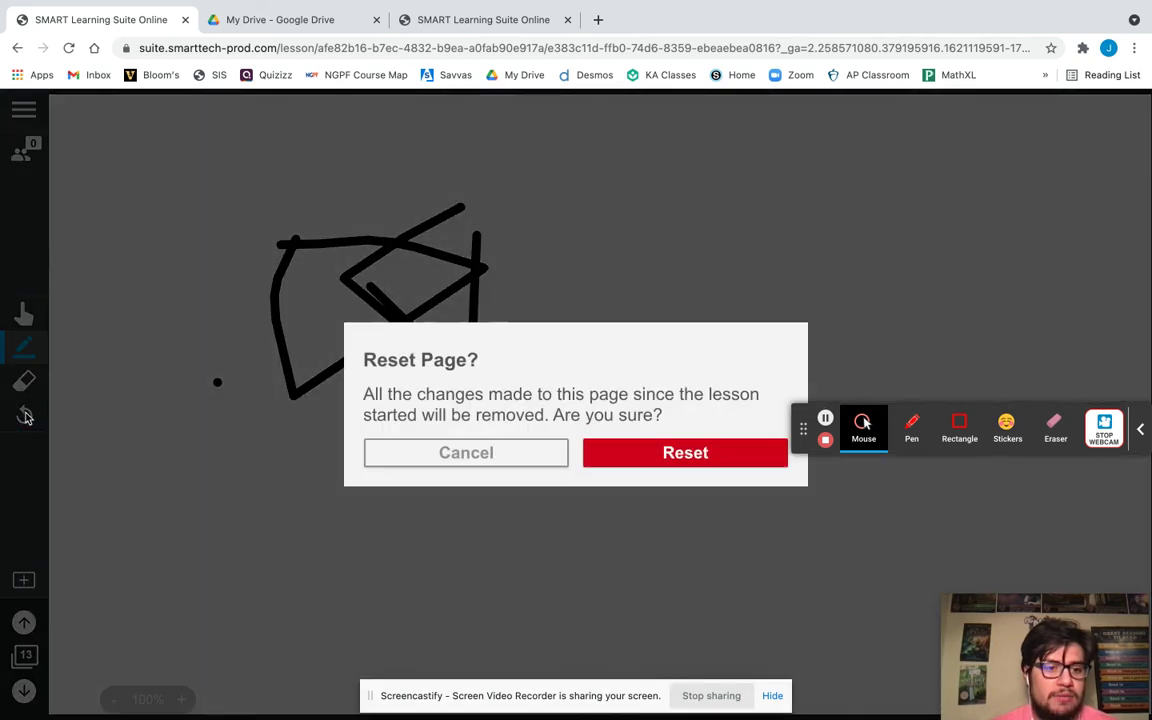
left_click(617, 453)
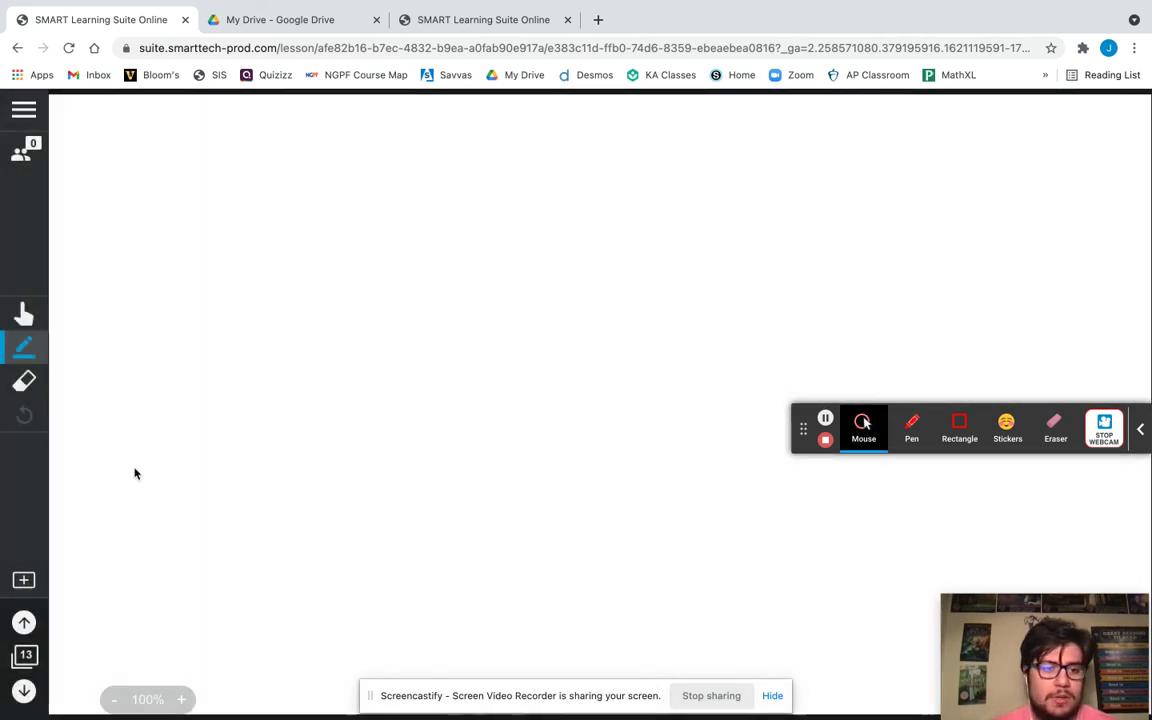
left_click(24, 655)
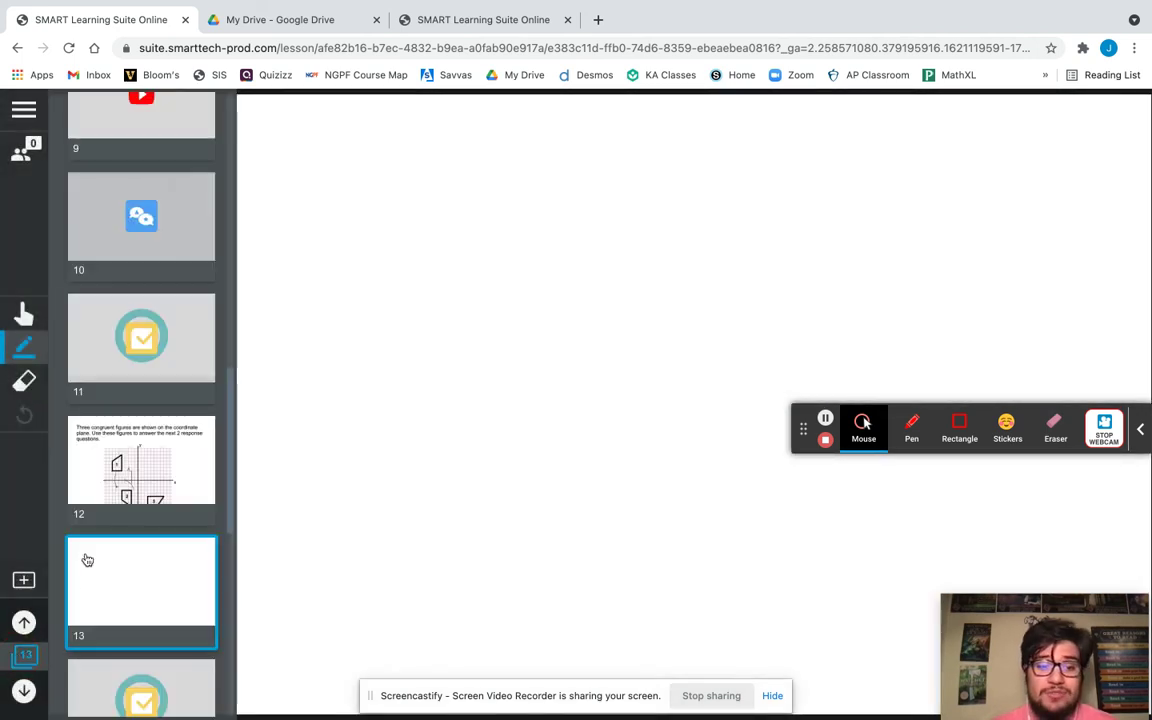
scroll(143, 484, "up", 5)
scroll(143, 484, "down", 10)
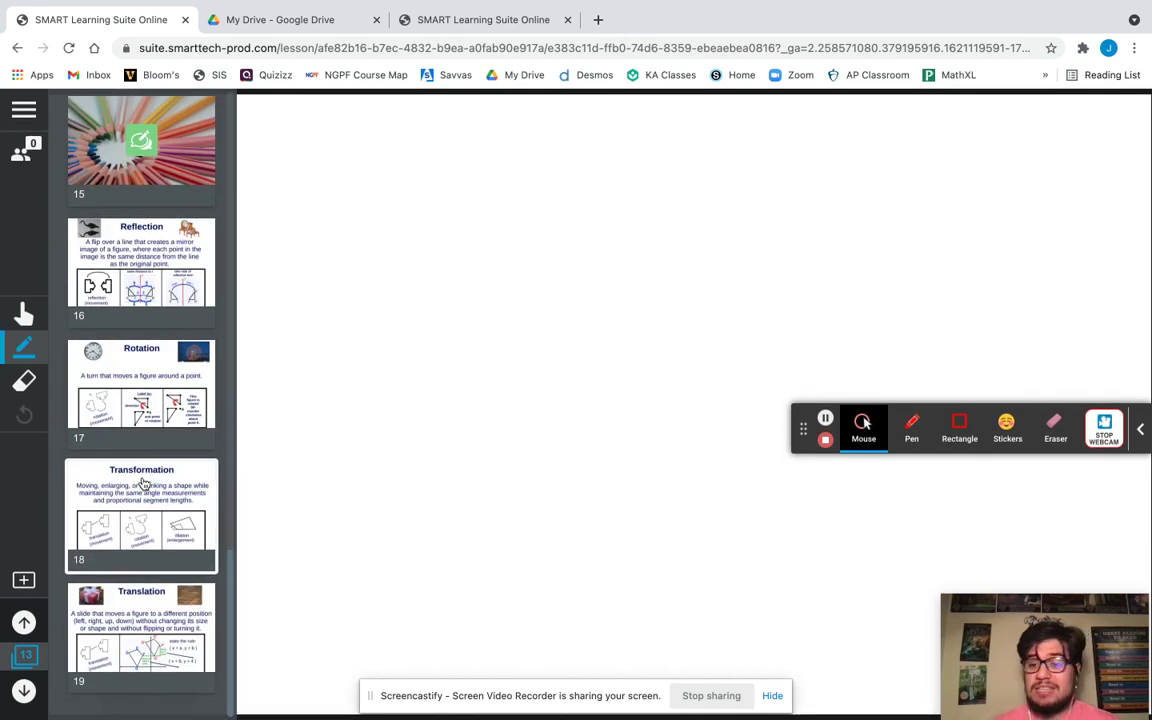
scroll(143, 484, "up", 14)
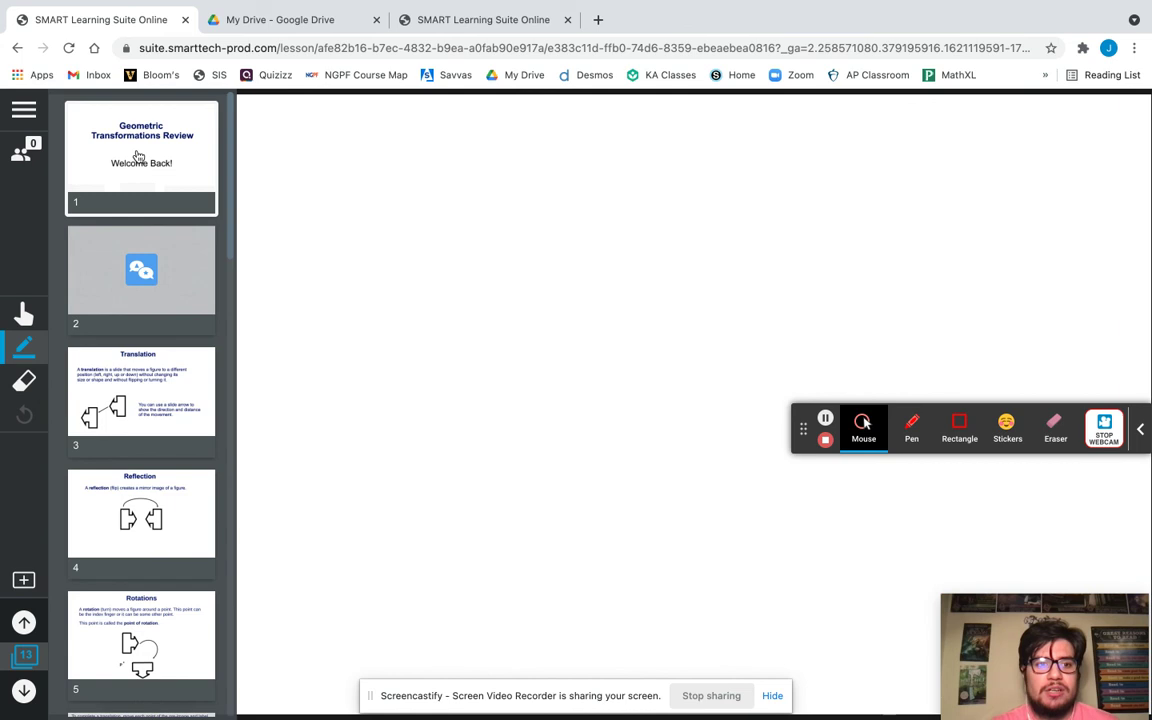
left_click(26, 158)
left_click(25, 158)
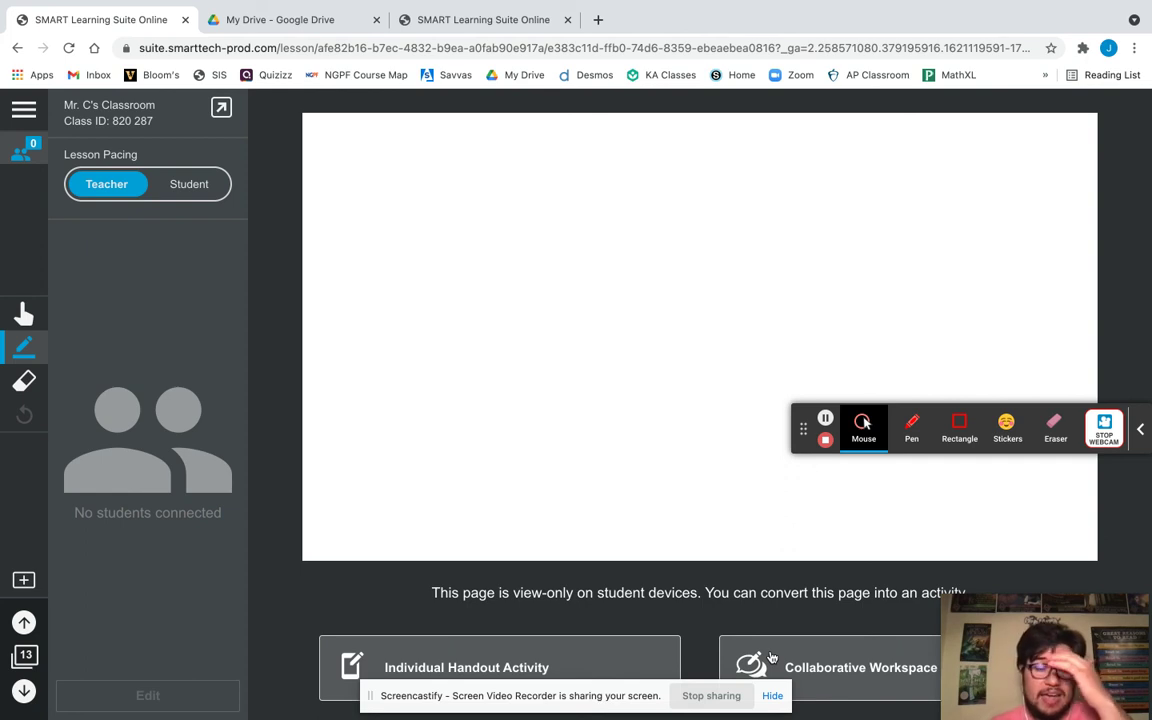
Switch lesson pacing to Student, then end the lesson from the main menu.
left_click(187, 195)
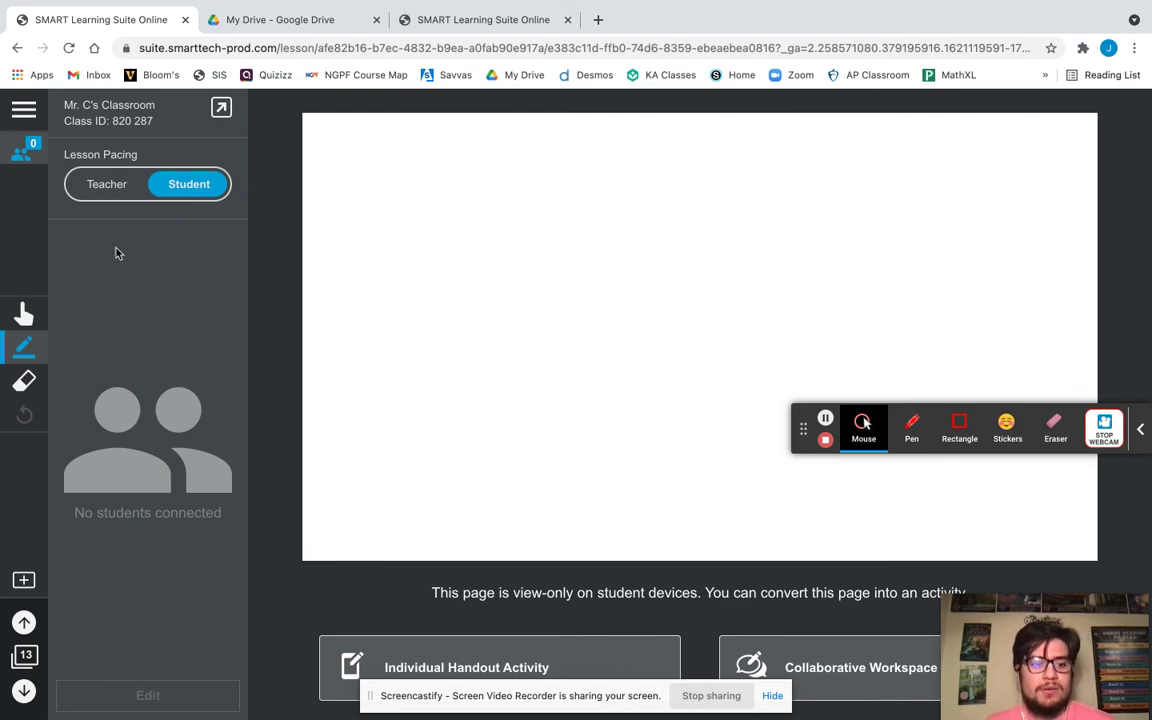
left_click(24, 108)
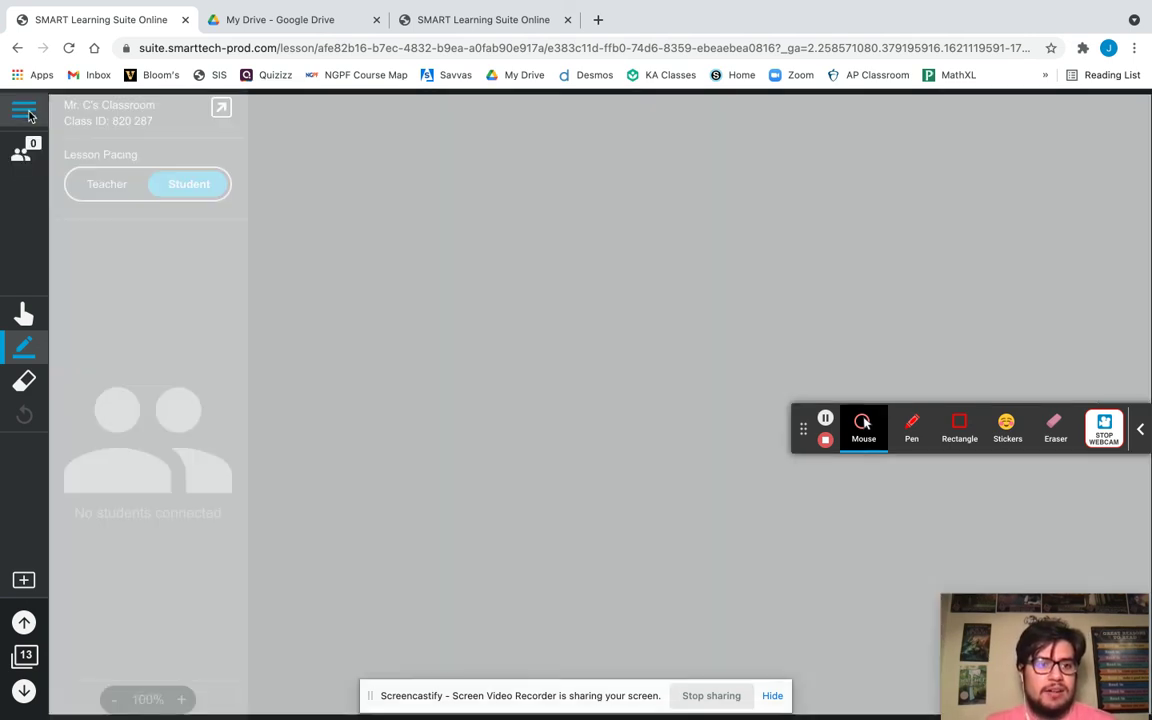
left_click(290, 111)
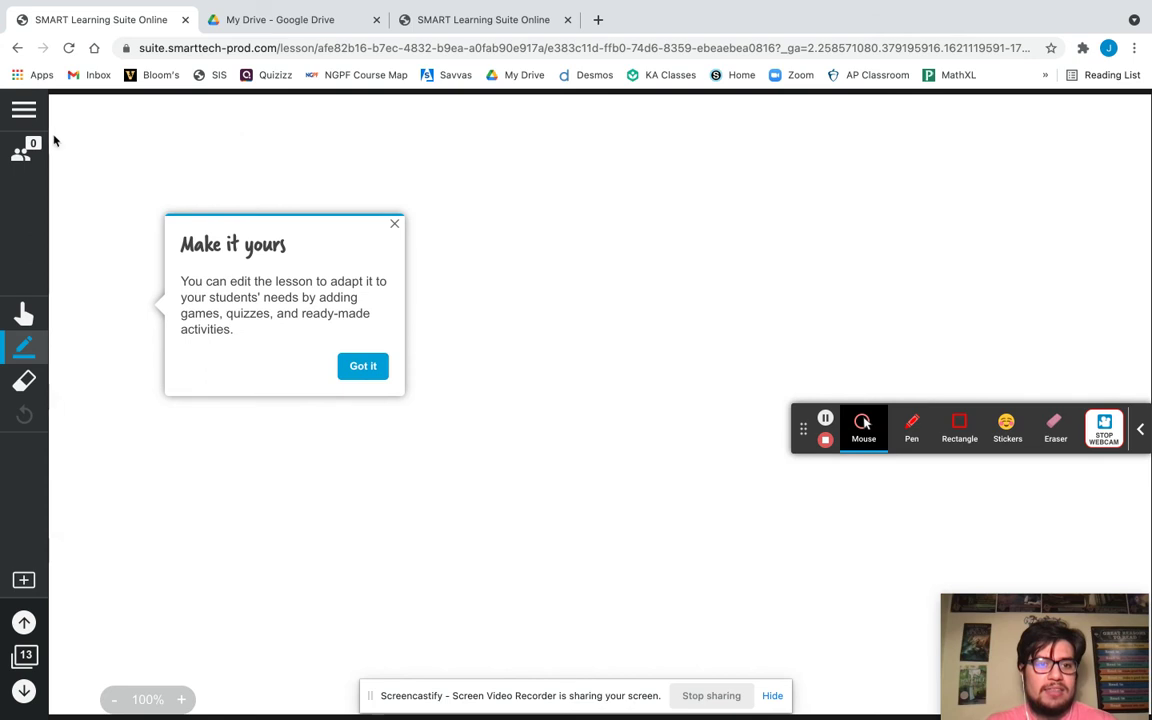
left_click(27, 113)
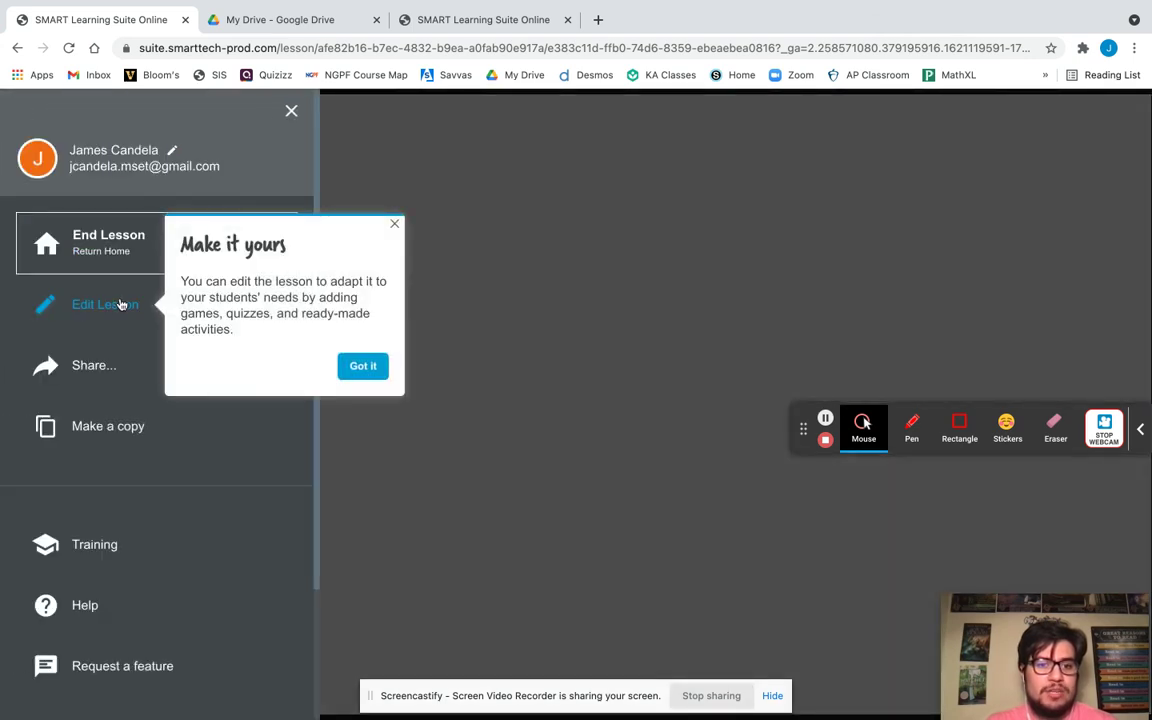
left_click(357, 368)
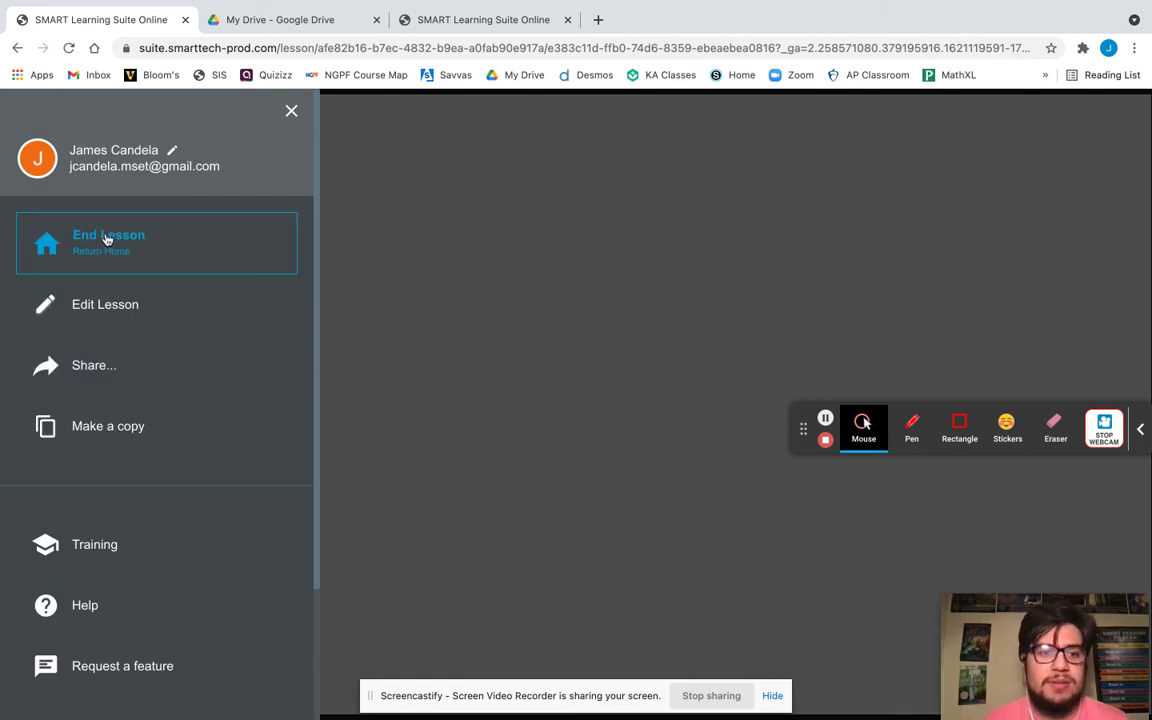
left_click(106, 239)
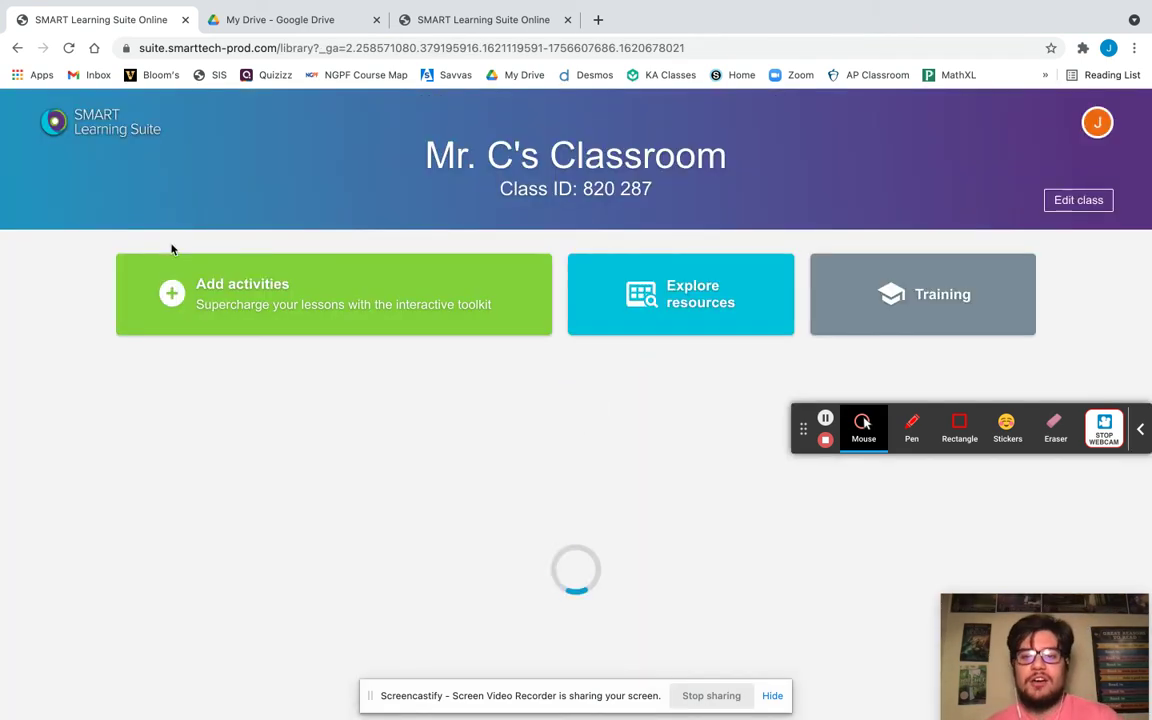